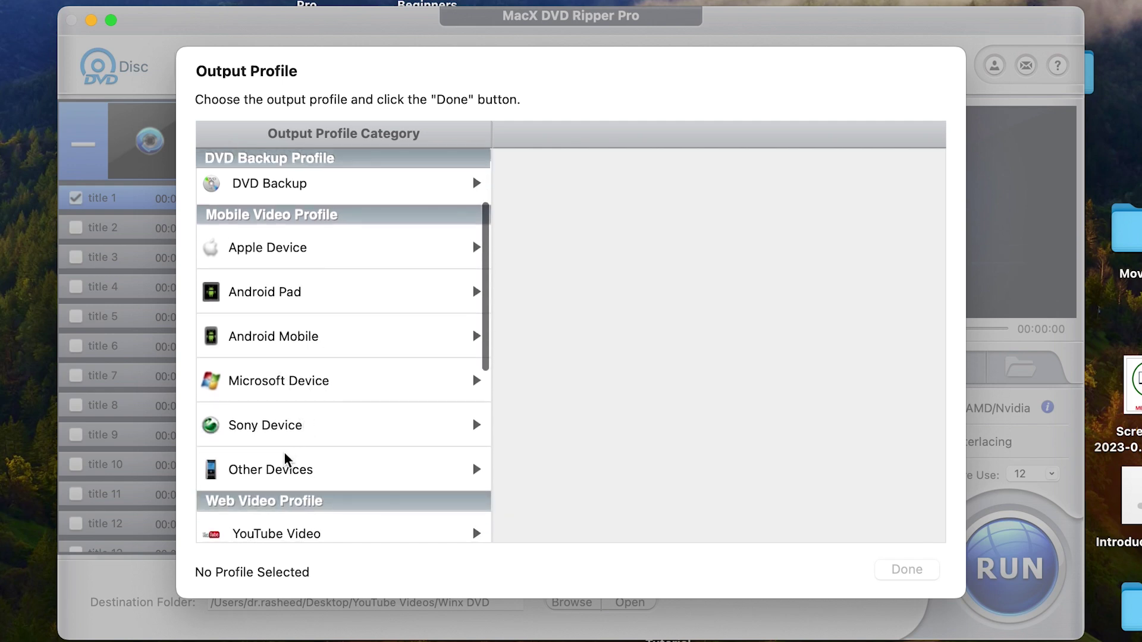
Step: Choose MP4 Video under General Profiles as the output format and confirm it
scroll(272, 464, down, 4)
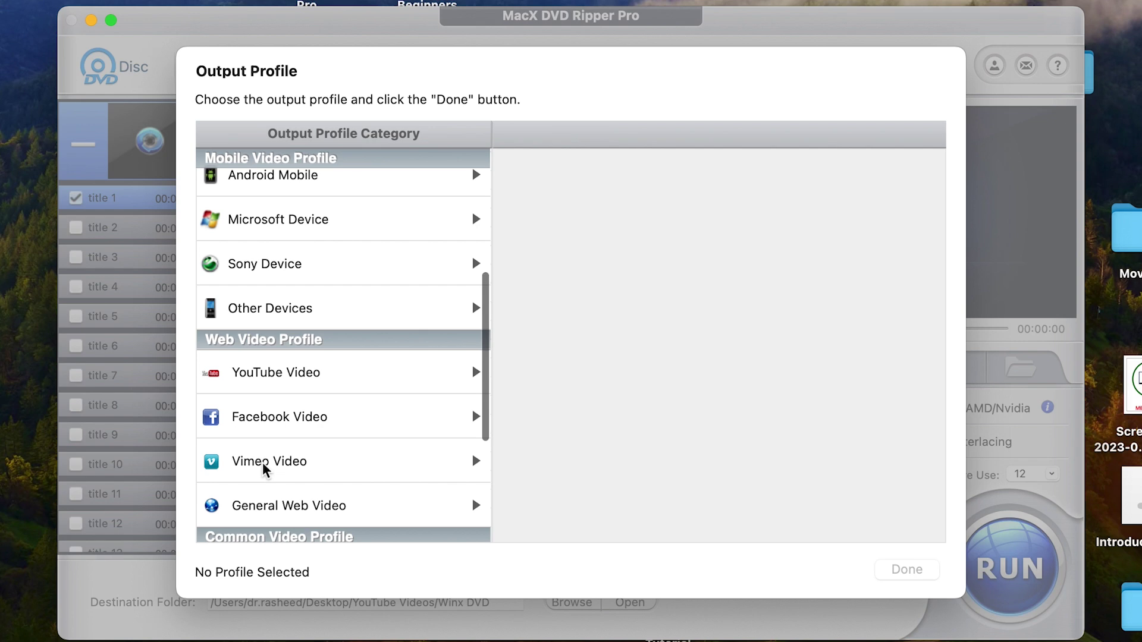
scroll(263, 469, down, 5)
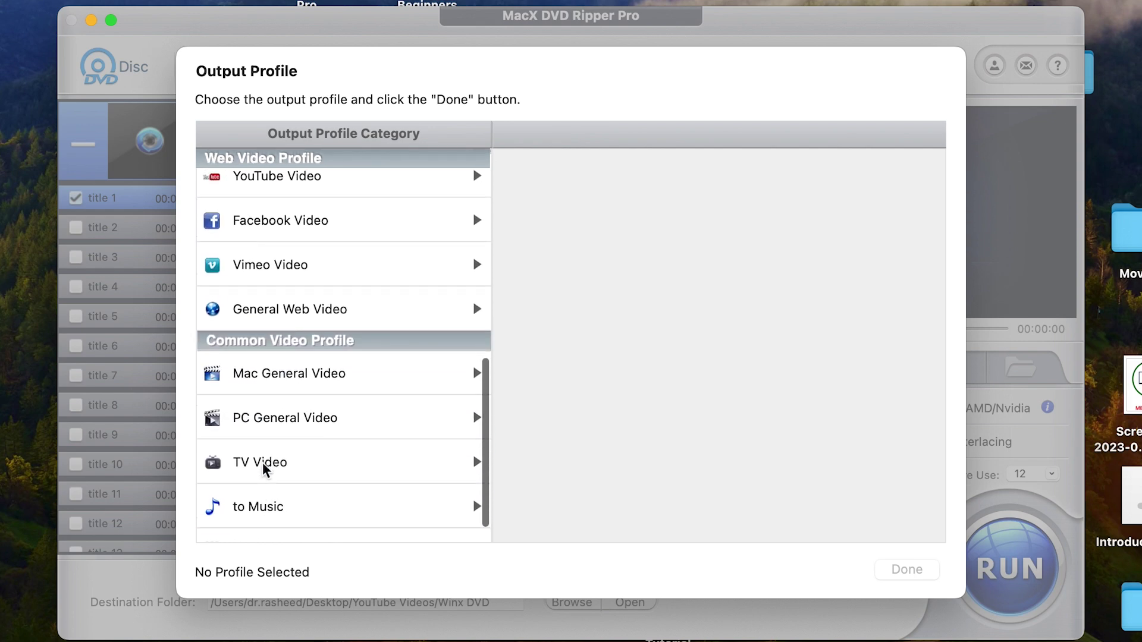
scroll(272, 426, up, 10)
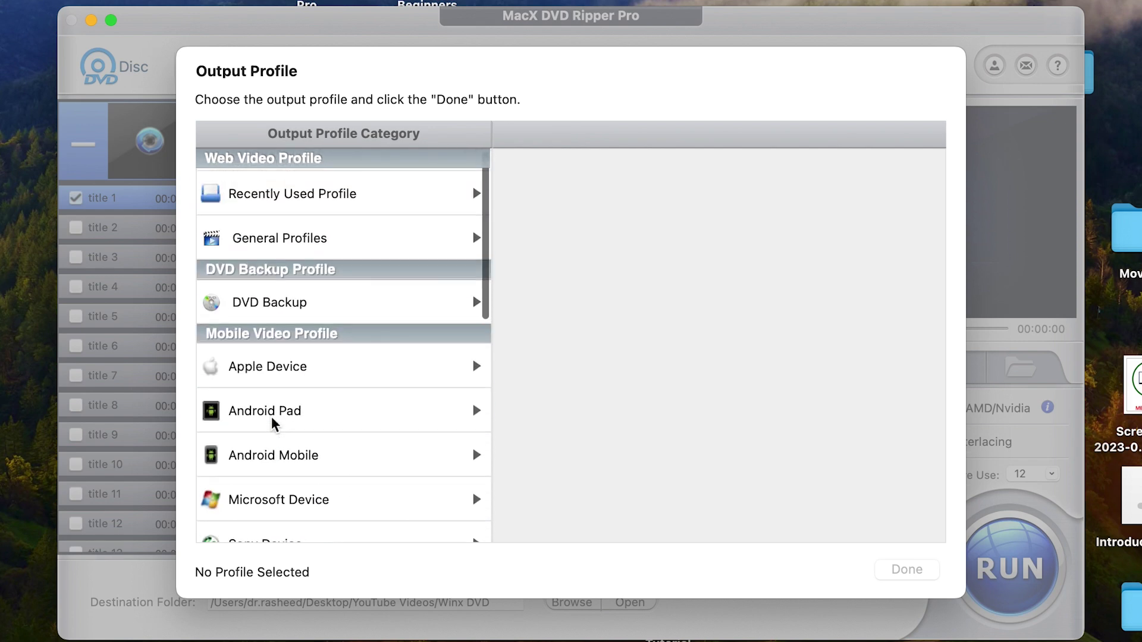
click(249, 235)
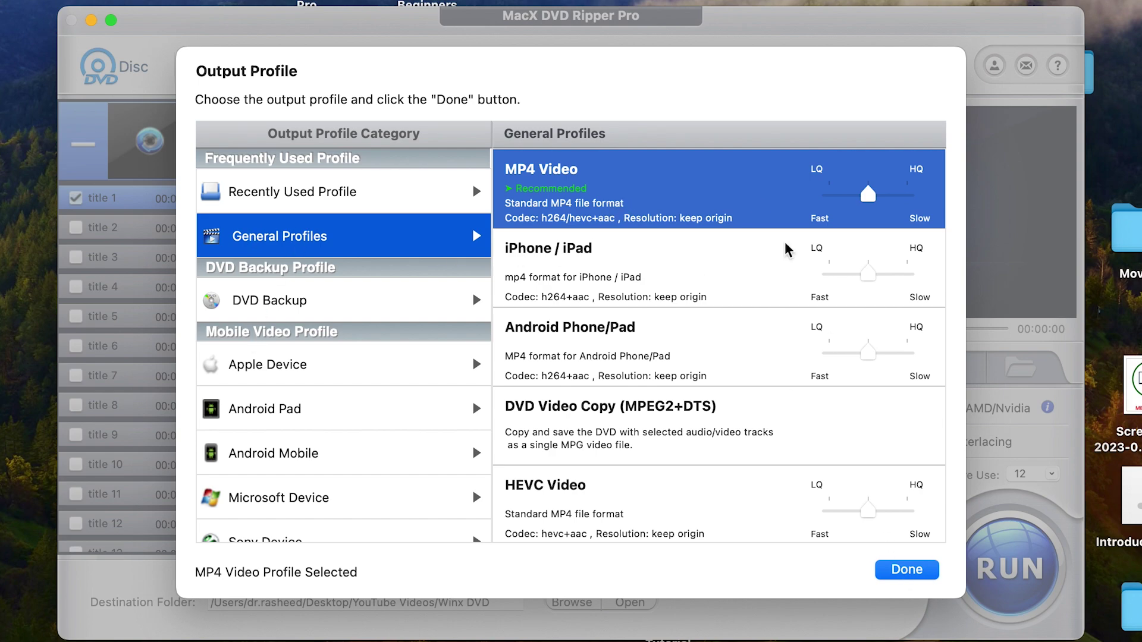
click(906, 572)
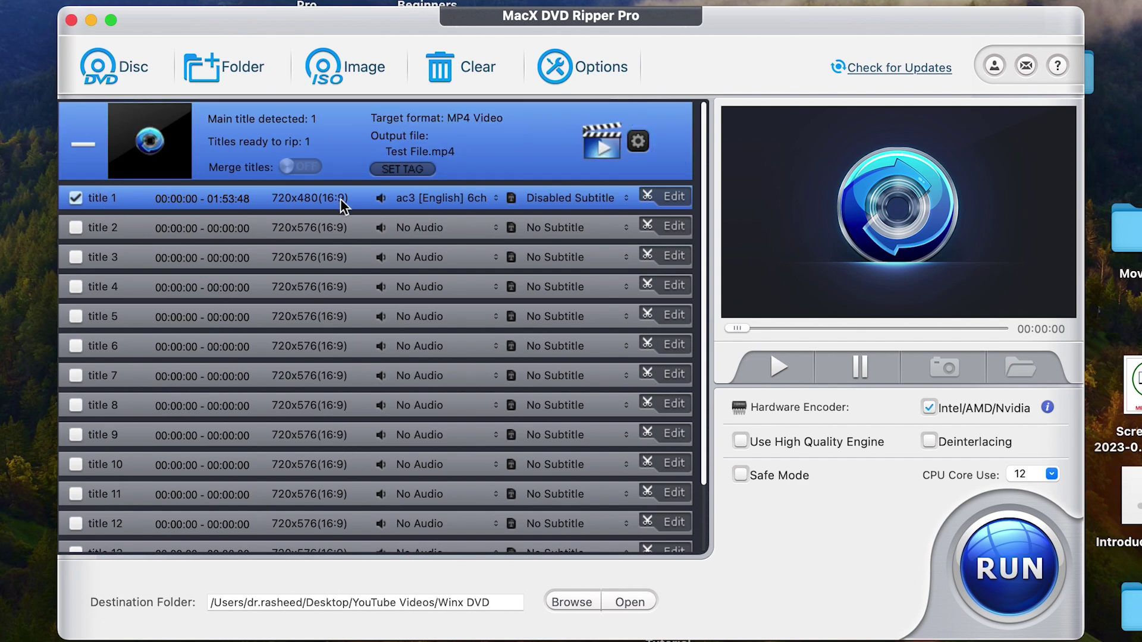
Step: Tick titles 2, 3 and 4 for ripping and open title 4's editing window
scroll(194, 250, down, 2)
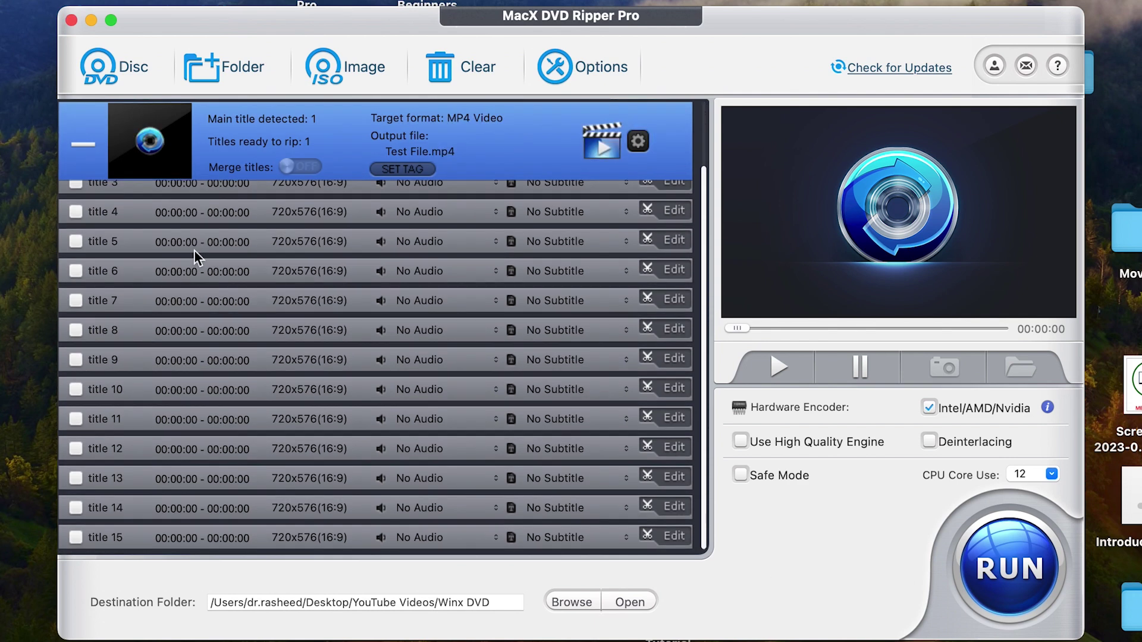
scroll(149, 250, up, 2)
scroll(157, 324, down, 3)
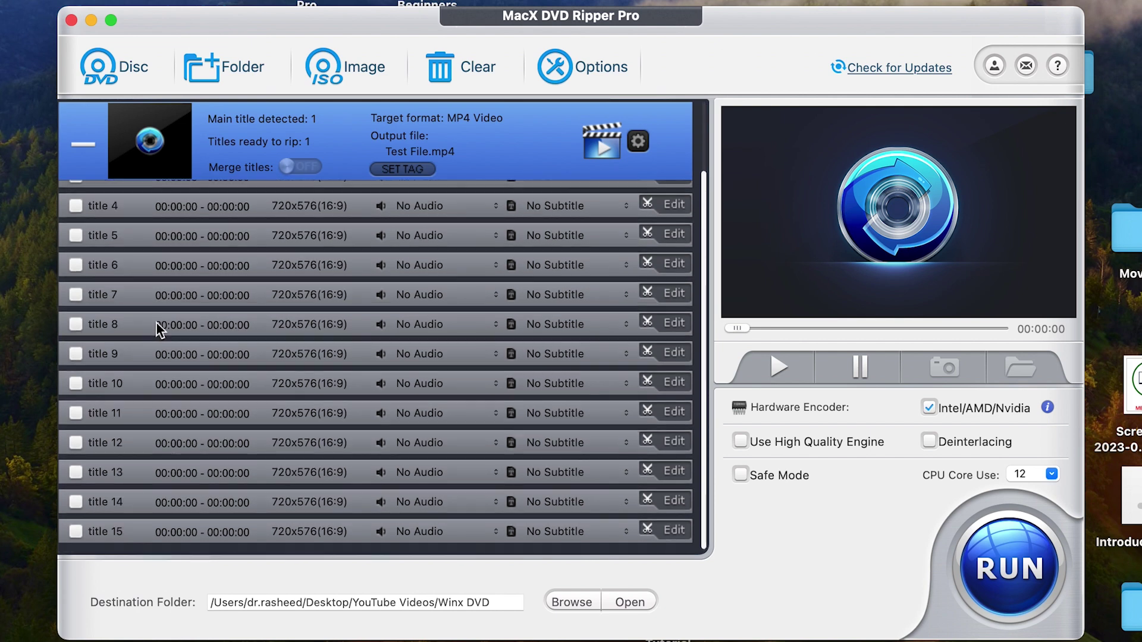
scroll(157, 322, up, 3)
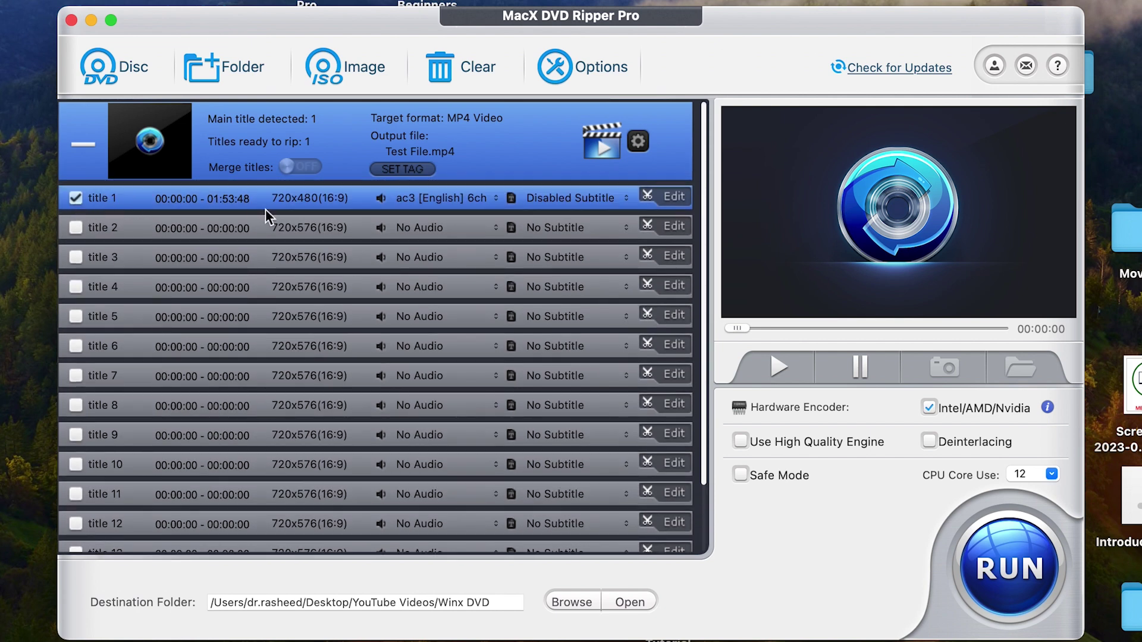
click(76, 228)
click(76, 257)
click(76, 287)
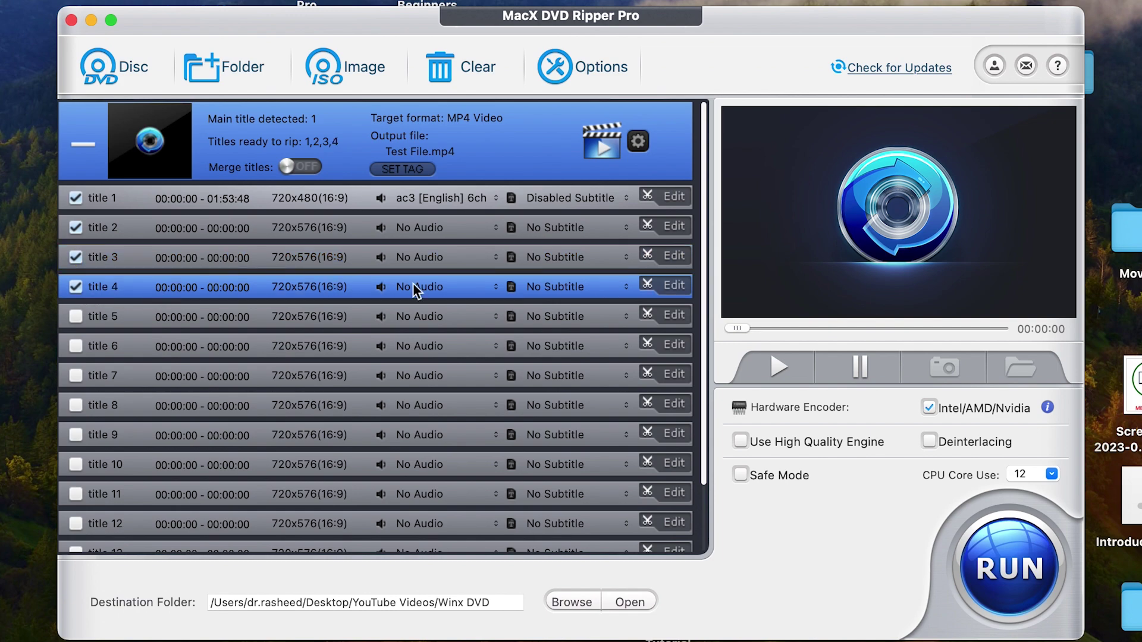
double_click(207, 287)
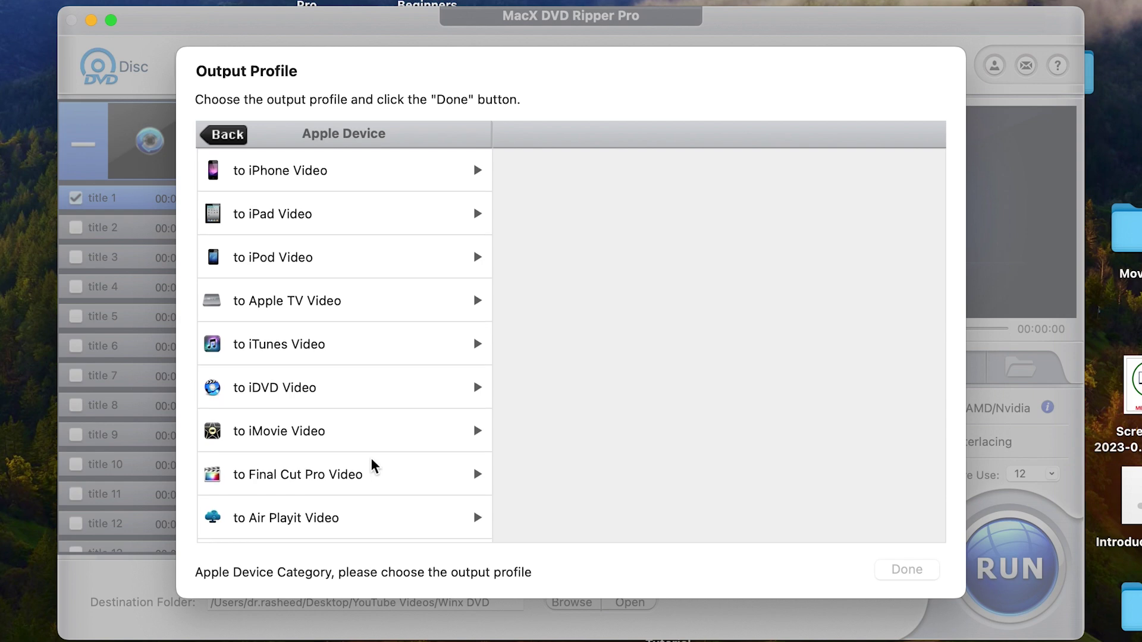
Step: Browse the iPhone, iPad, iPod, Apple TV, iTunes and iDVD profiles, then start converting
click(337, 183)
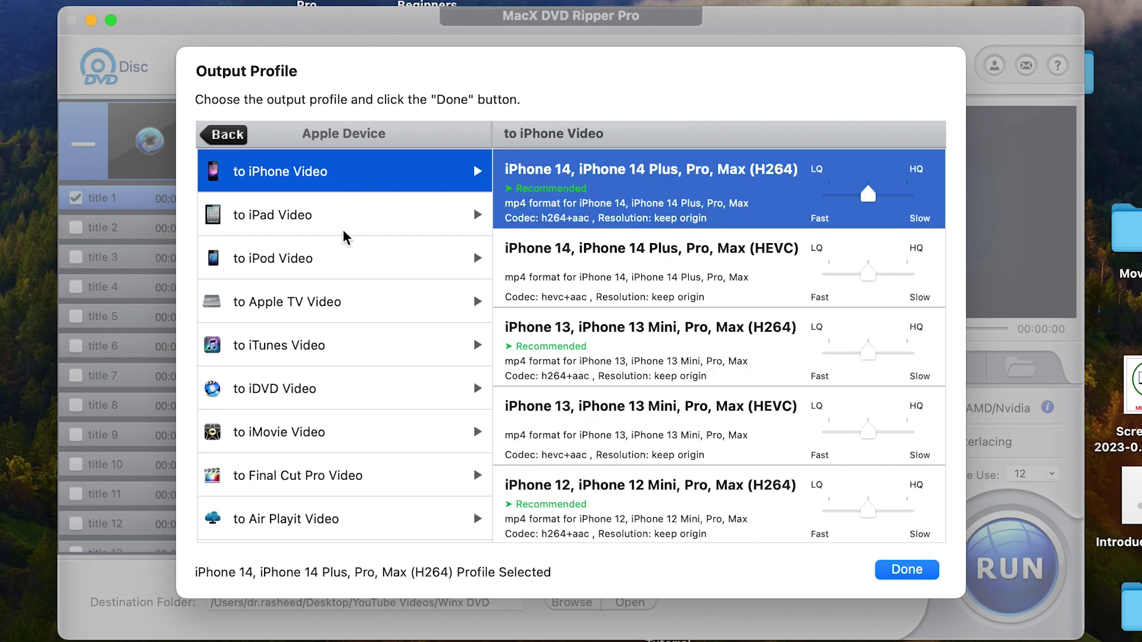
click(333, 213)
click(343, 278)
click(348, 302)
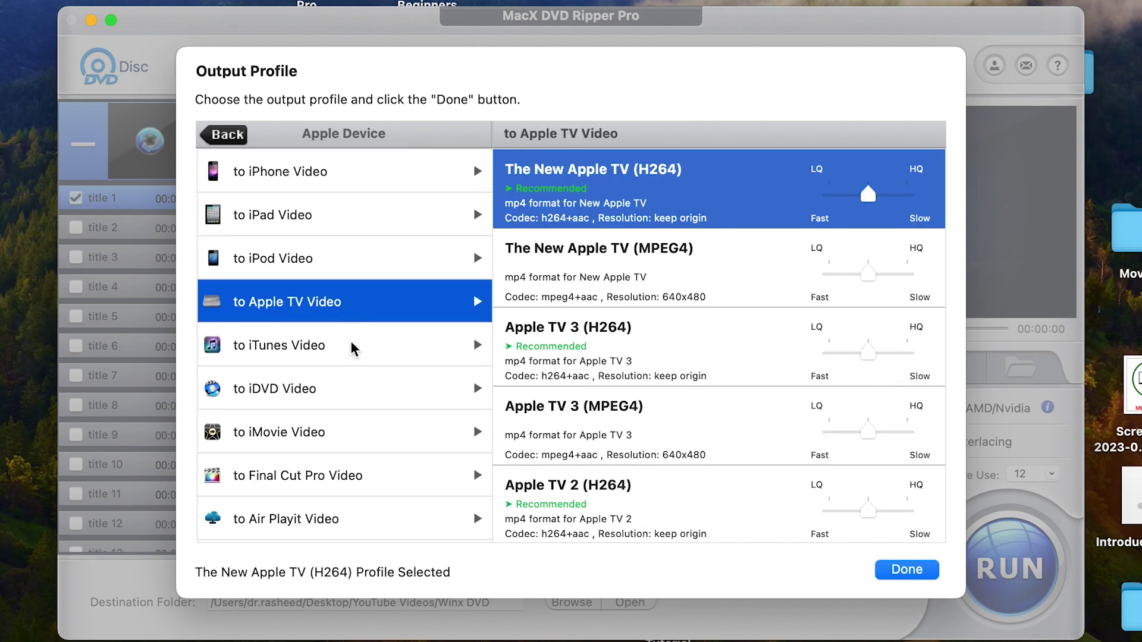
click(355, 349)
click(360, 394)
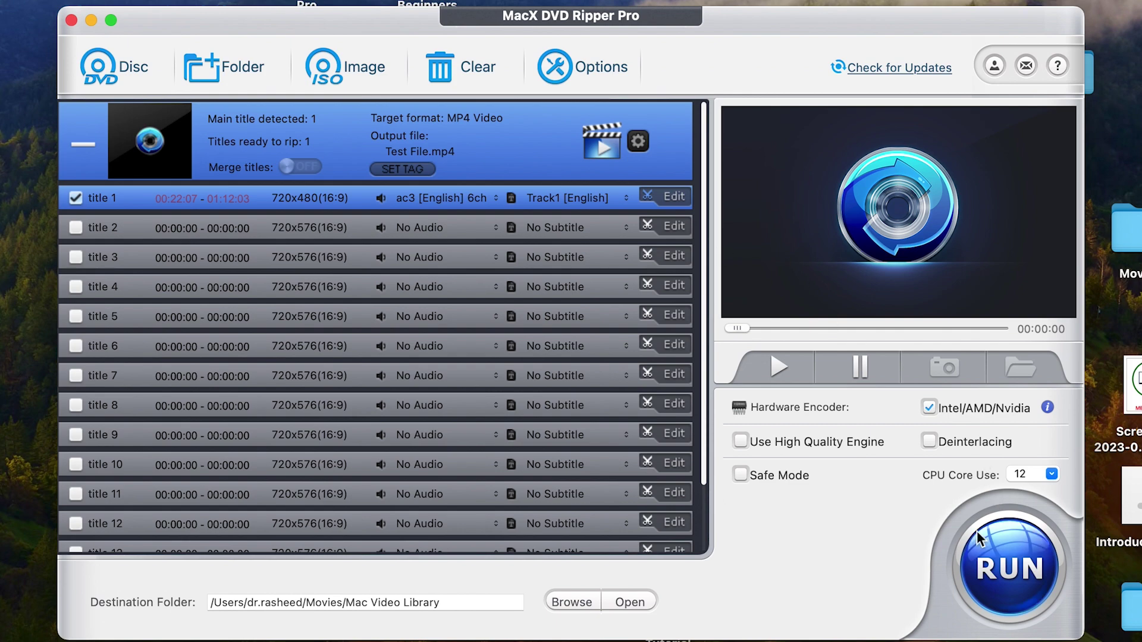
mouse_move(168, 176)
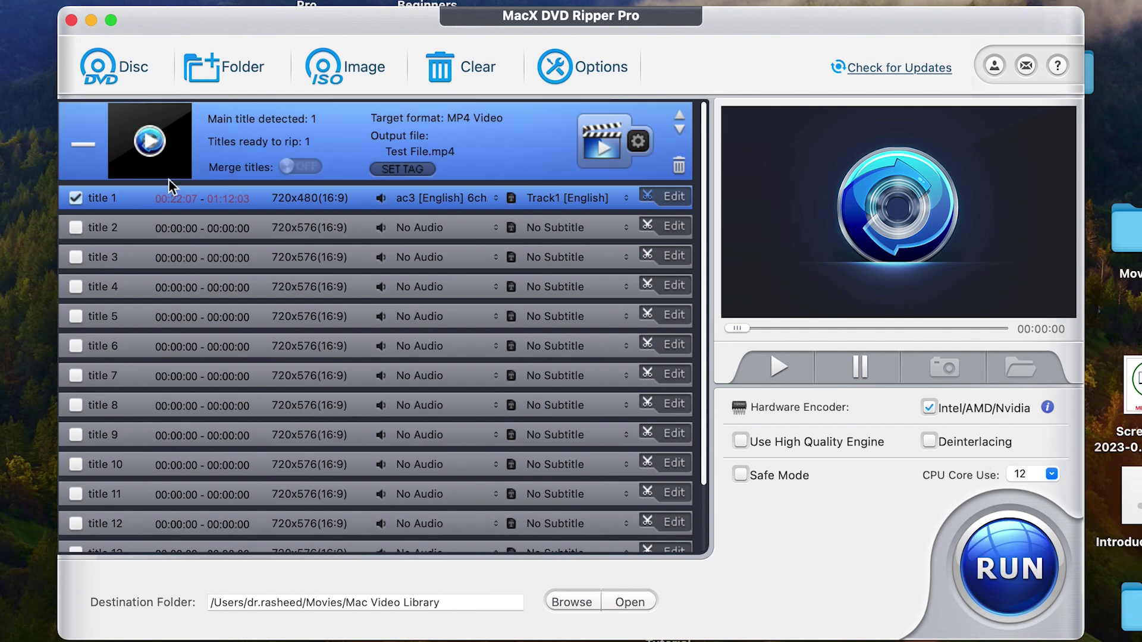
click(1009, 568)
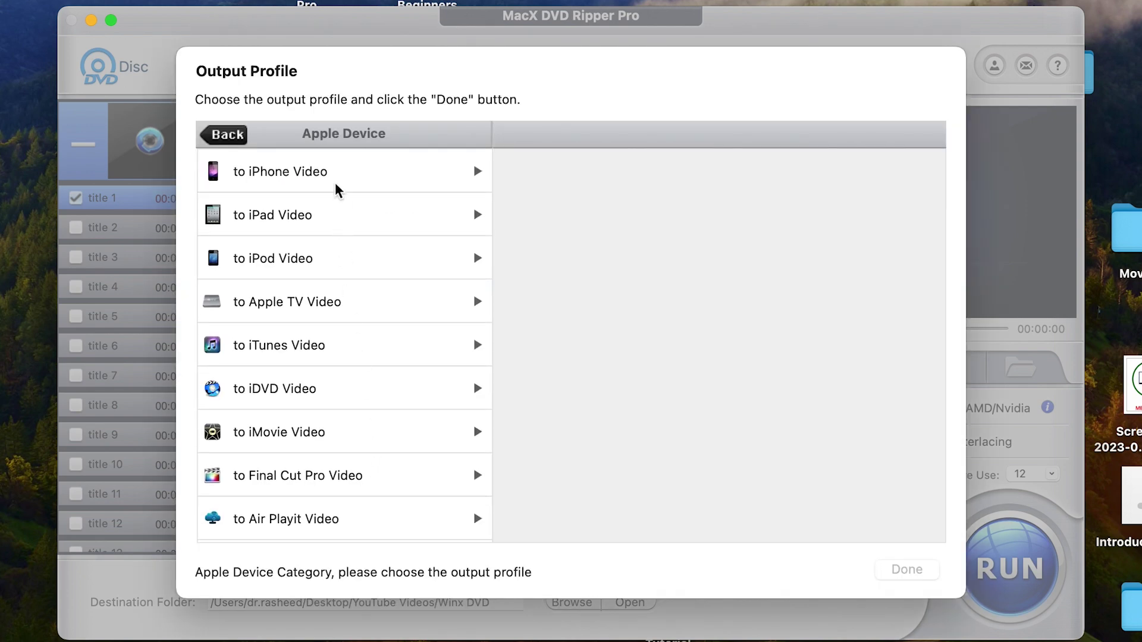
Step: Review the iPhone, iPad, iPod, Apple TV, iTunes and iDVD profile lists a second time
click(337, 186)
click(332, 216)
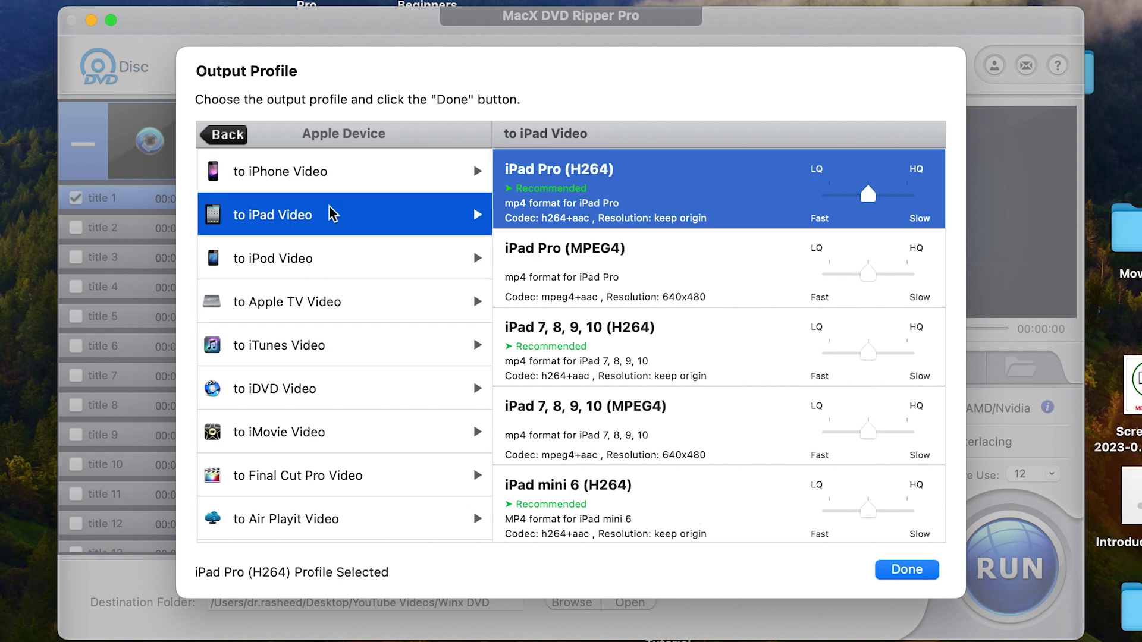
click(343, 275)
click(345, 303)
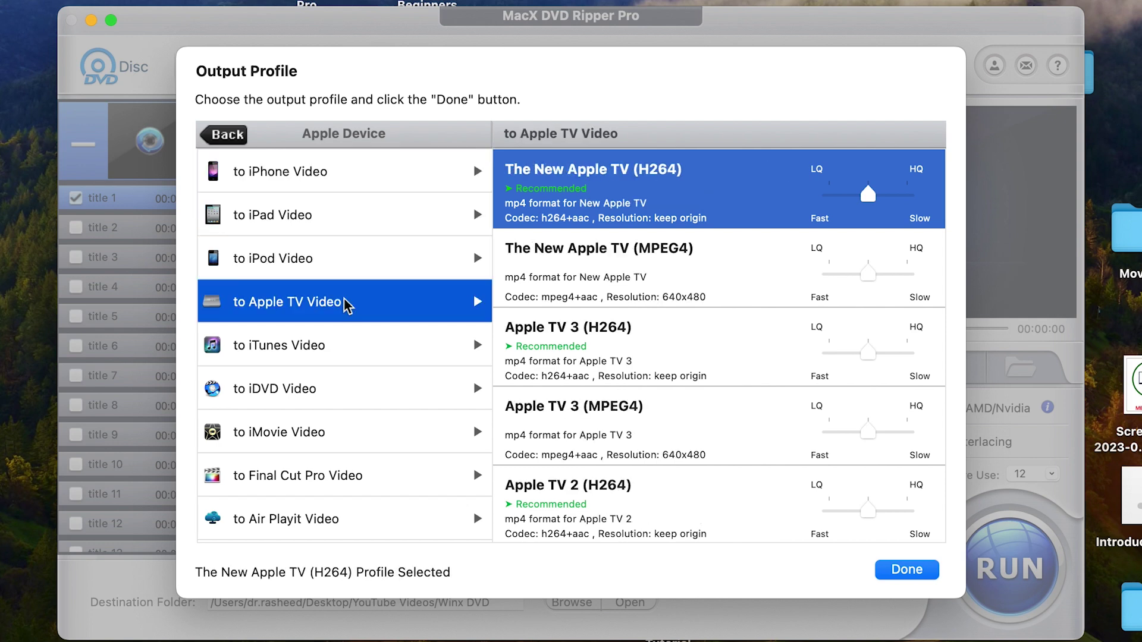
click(351, 349)
click(357, 390)
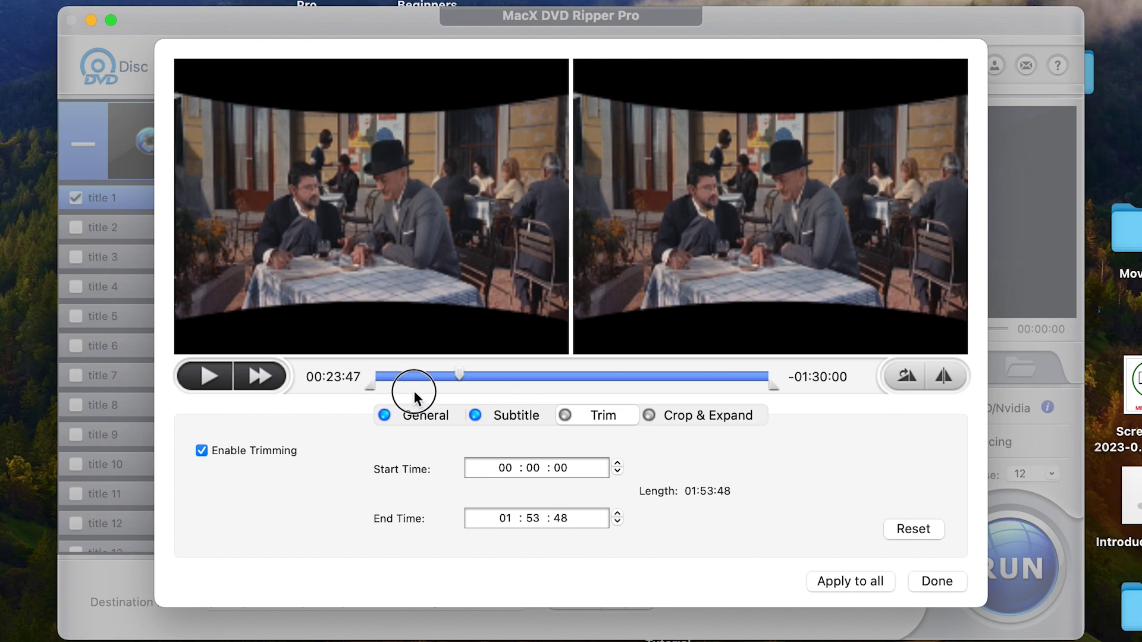
Step: Move title 1's trim start to 00:22:08 and pull the trim end point earlier
click(369, 390)
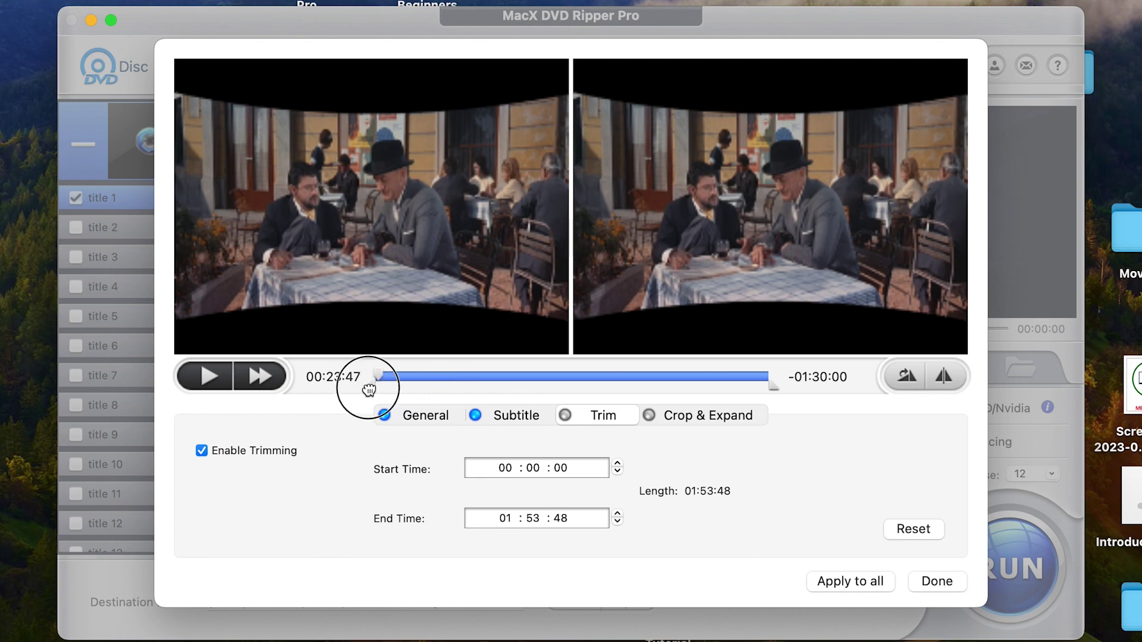
drag(369, 389, 446, 386)
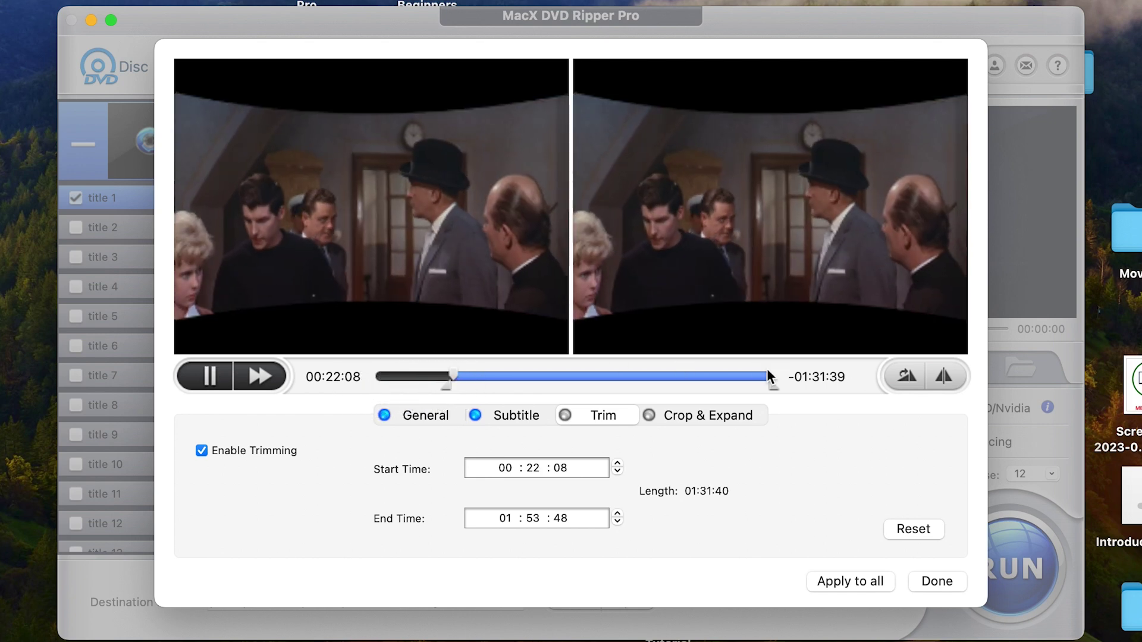
drag(772, 386, 626, 388)
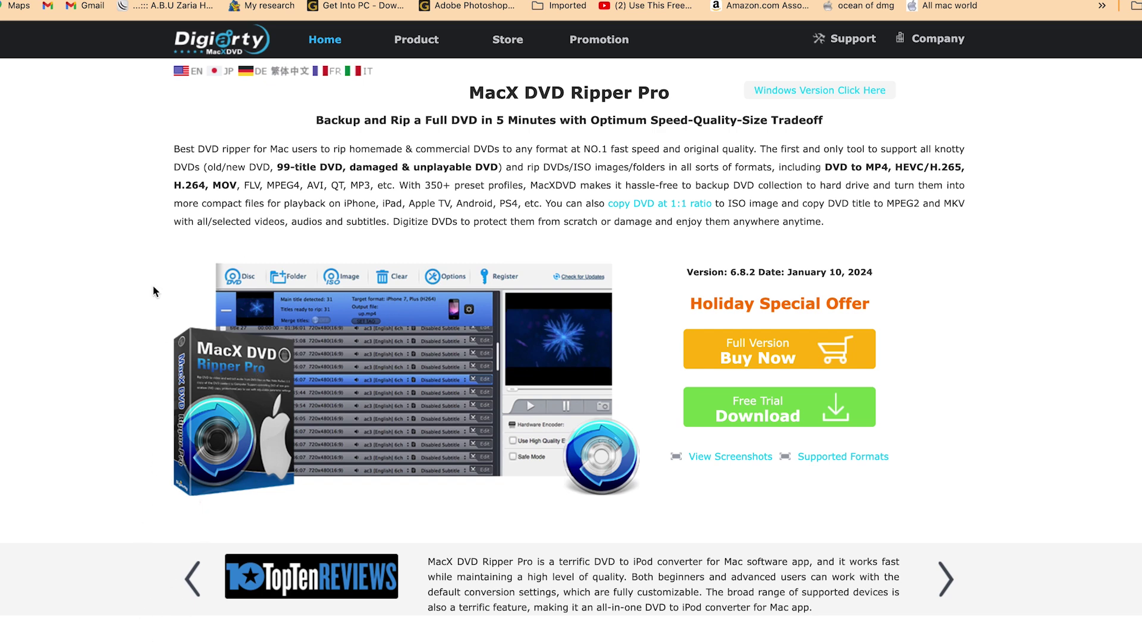
scroll(236, 286, down, 1)
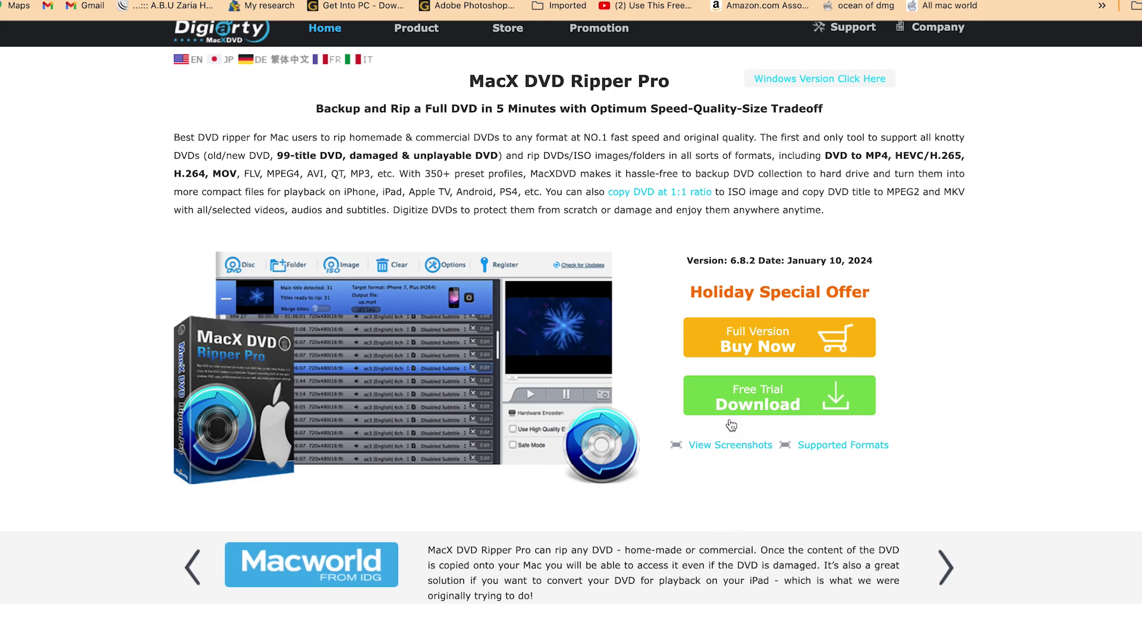
scroll(480, 495, down, 10)
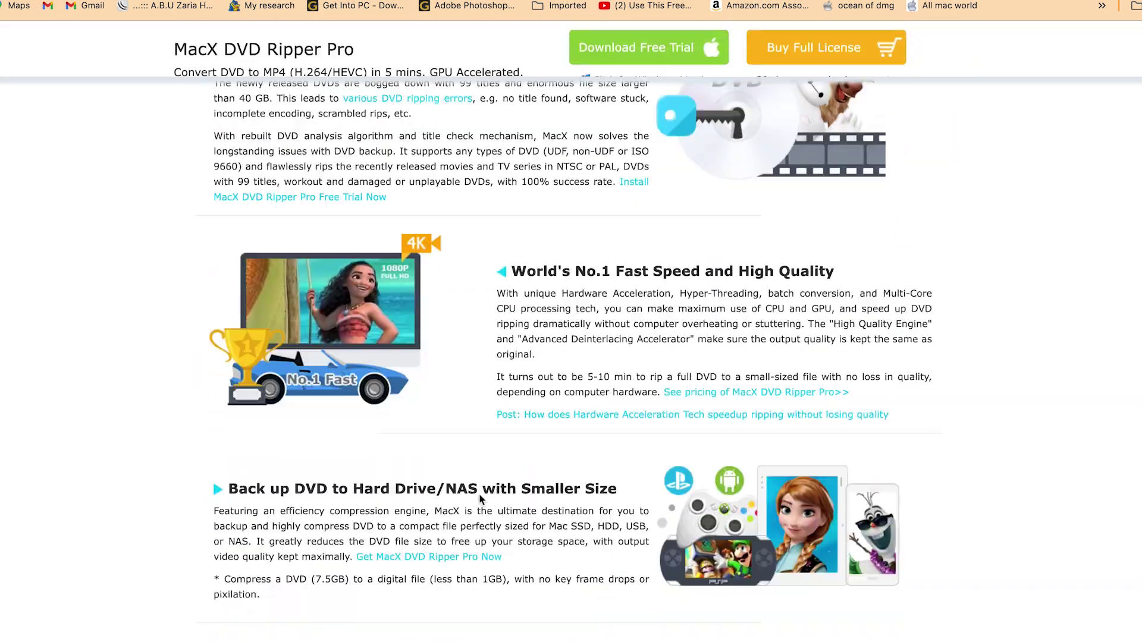
scroll(479, 499, down, 15)
scroll(480, 499, up, 7)
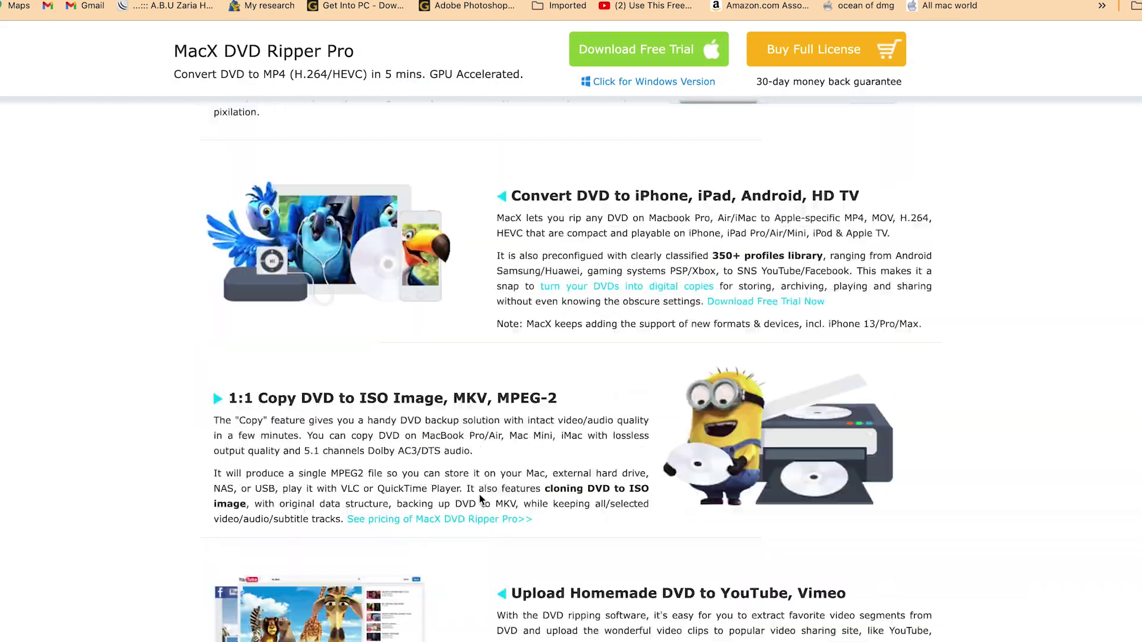
scroll(480, 499, up, 15)
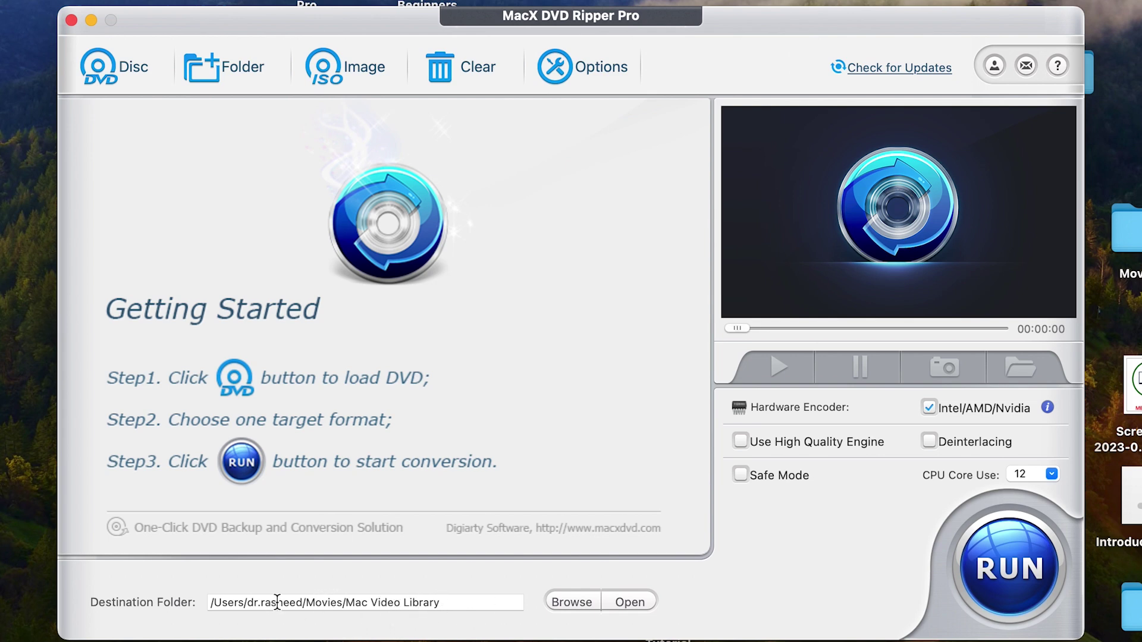
Step: Set the output destination to the Winx DVD folder picked from Recent Places
click(563, 602)
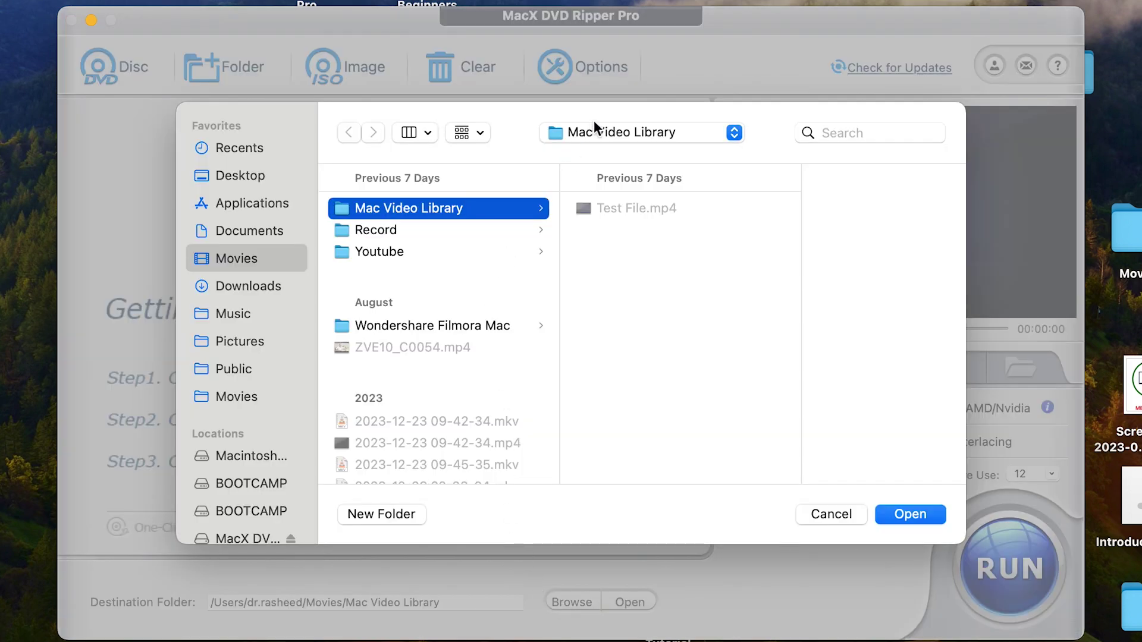
click(595, 128)
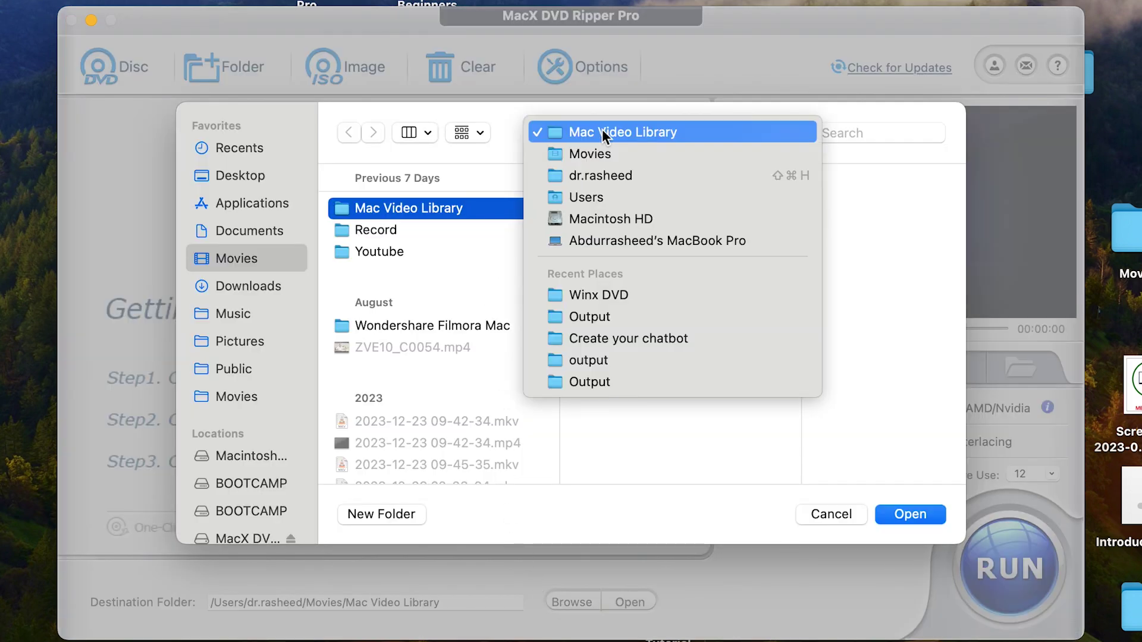
click(643, 288)
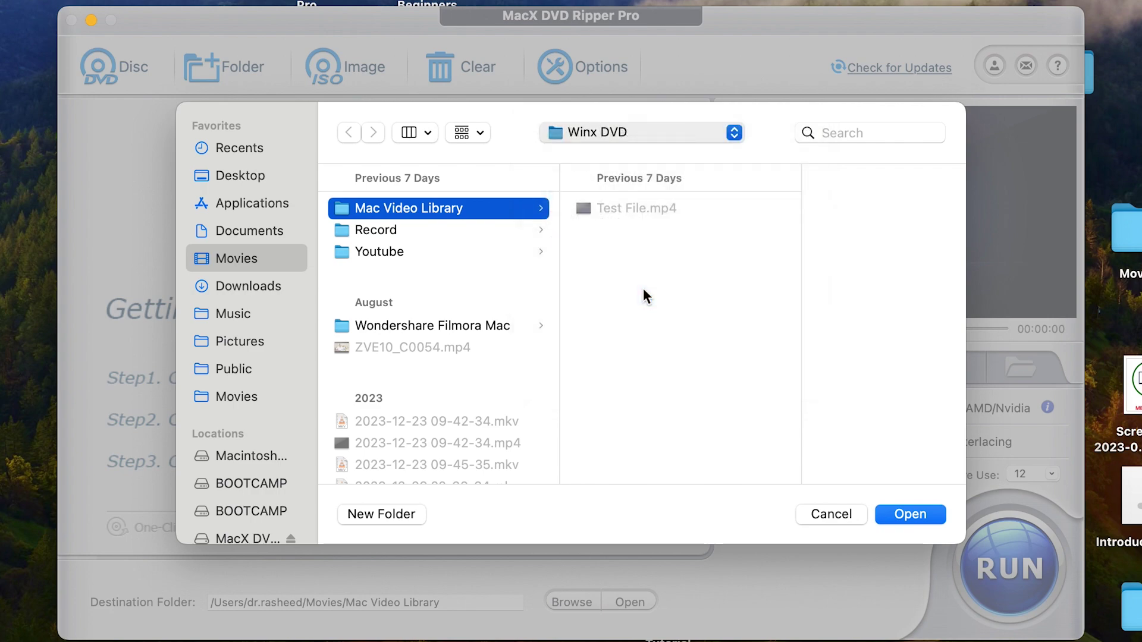
click(910, 515)
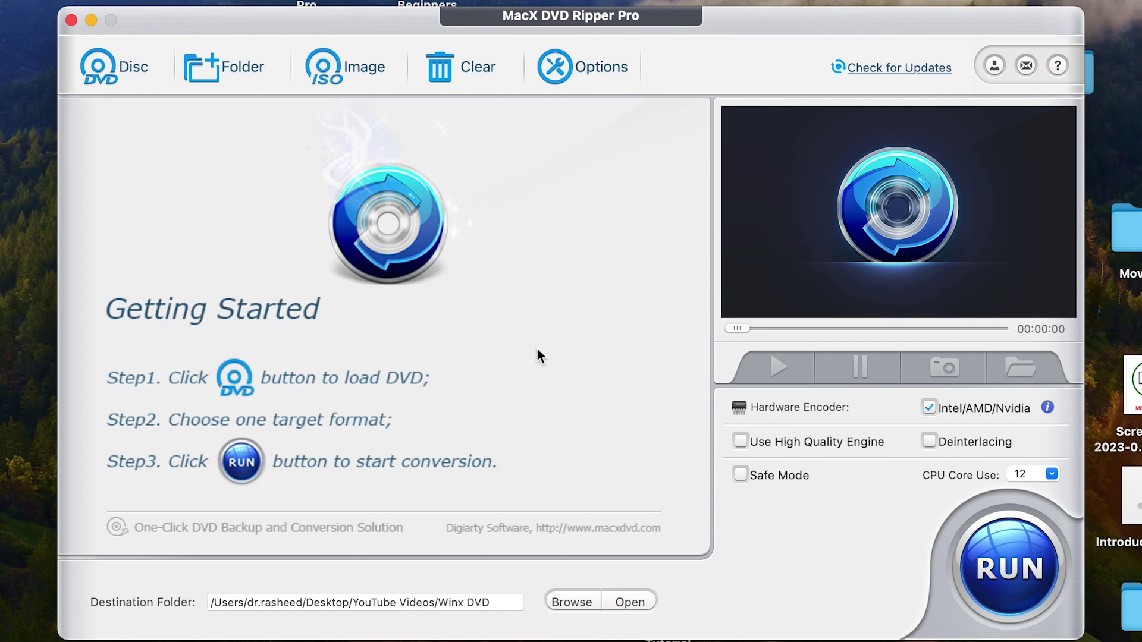
click(592, 71)
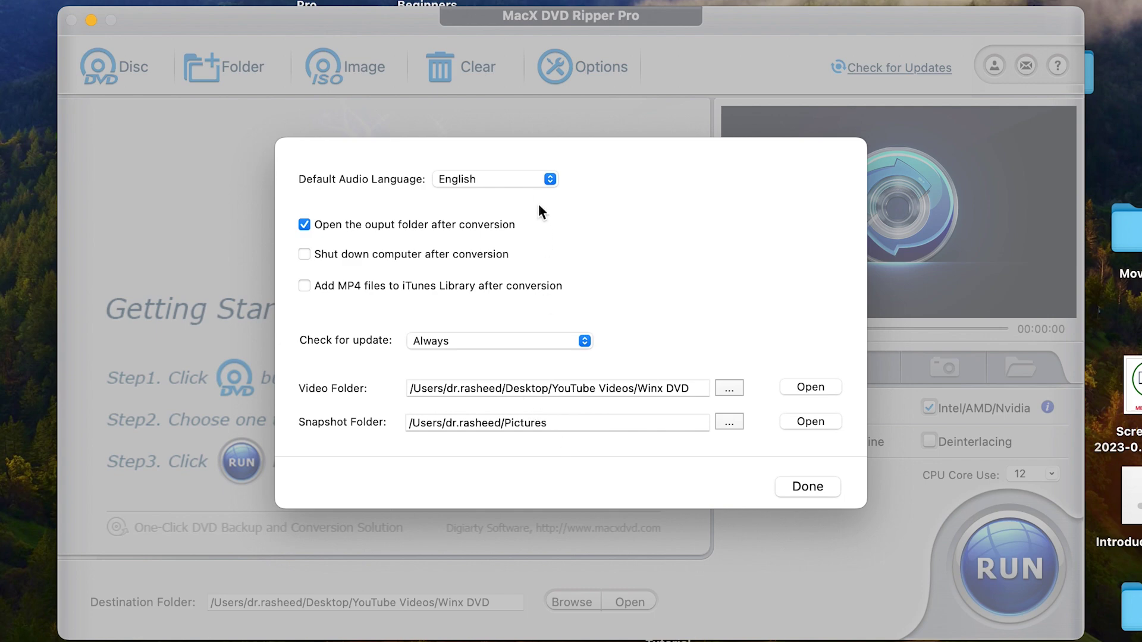
click(795, 485)
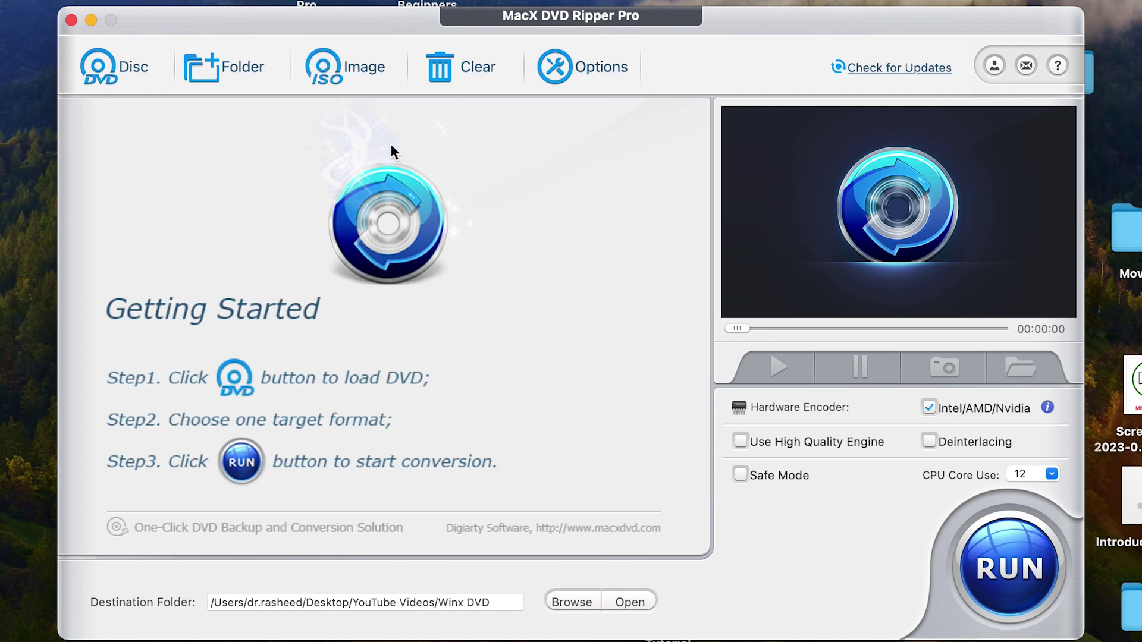
Step: Load Test File.iso from the Winx DVD folder as the DVD ISO source
click(344, 69)
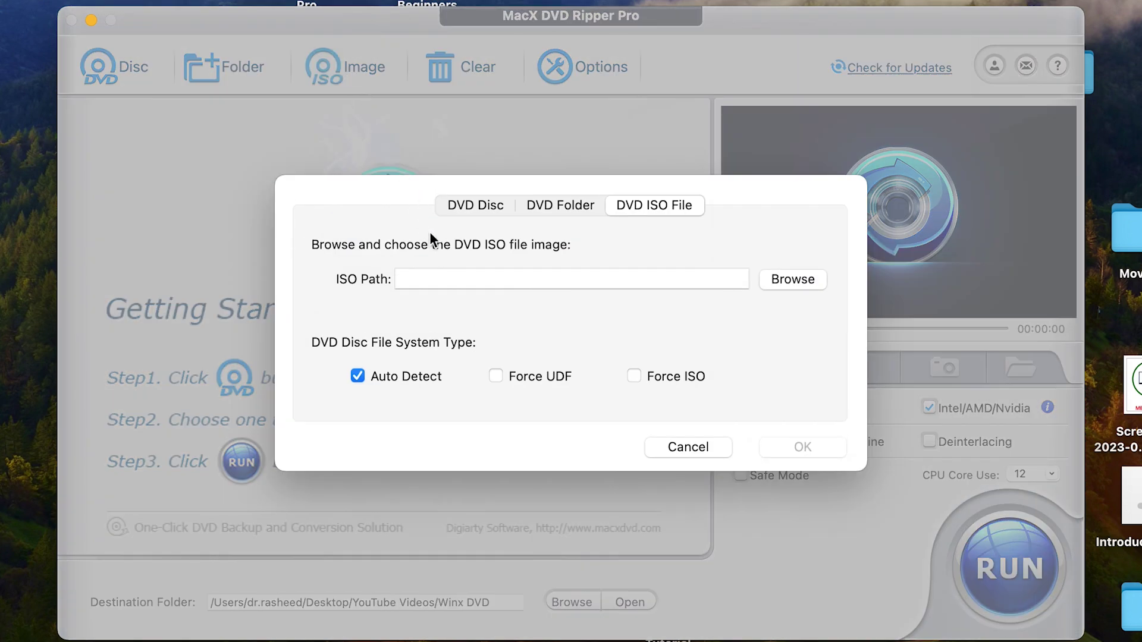
click(474, 204)
click(553, 209)
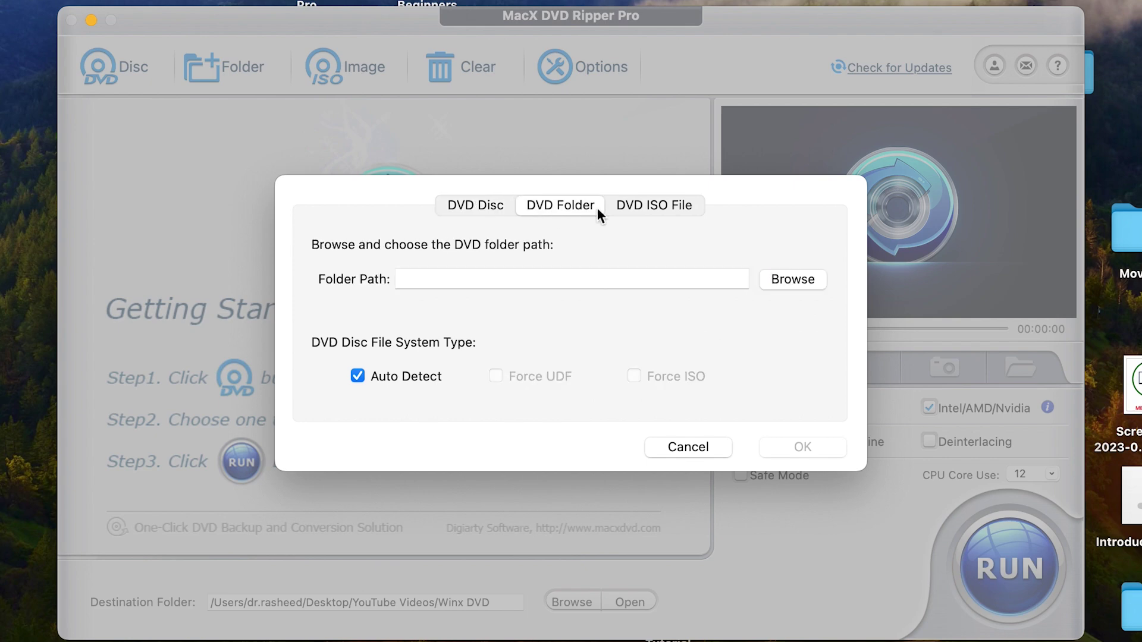
click(644, 209)
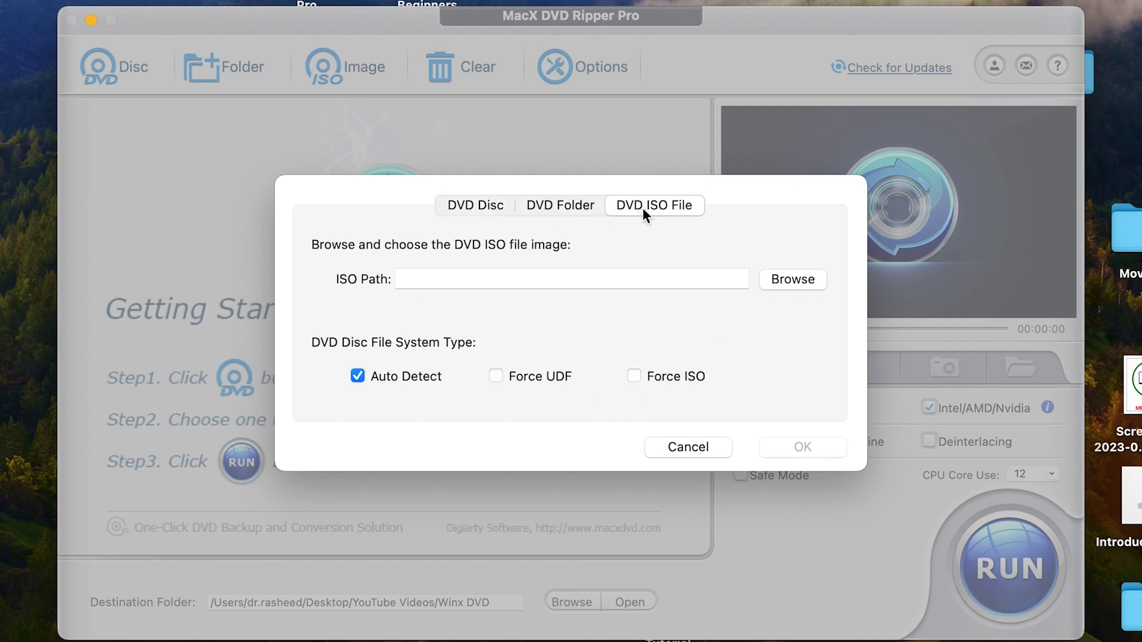
click(792, 279)
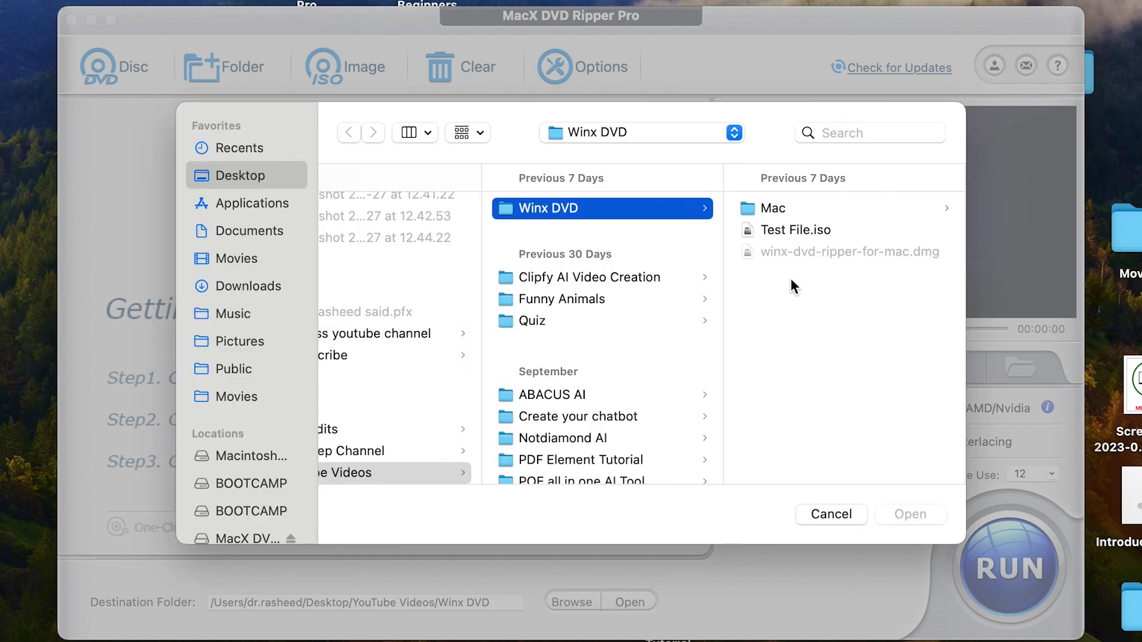
click(777, 230)
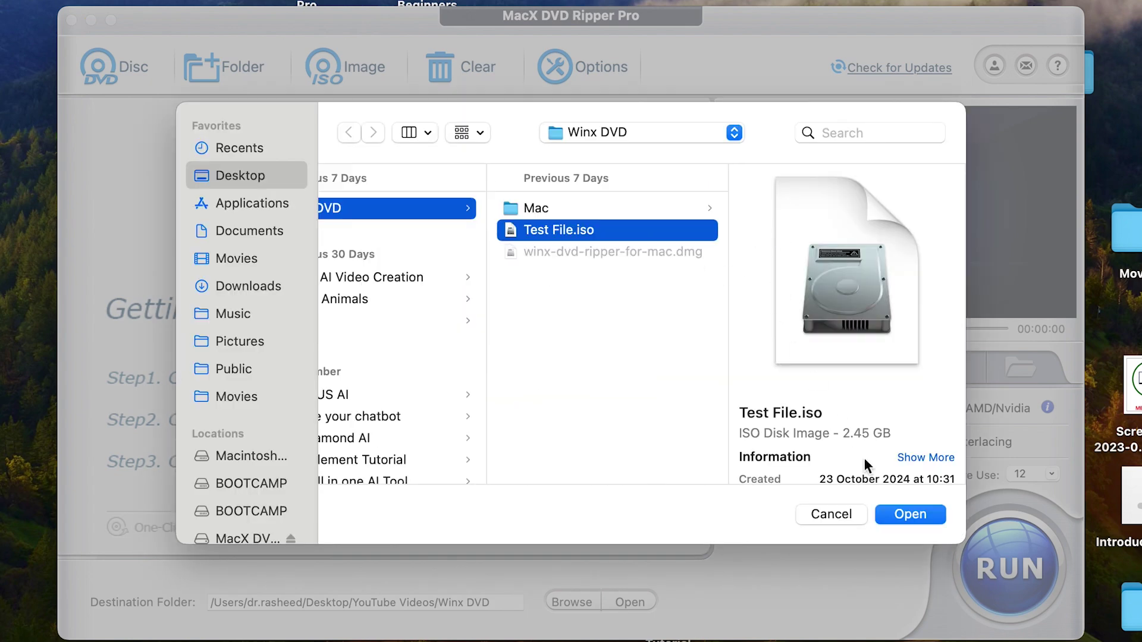
click(896, 520)
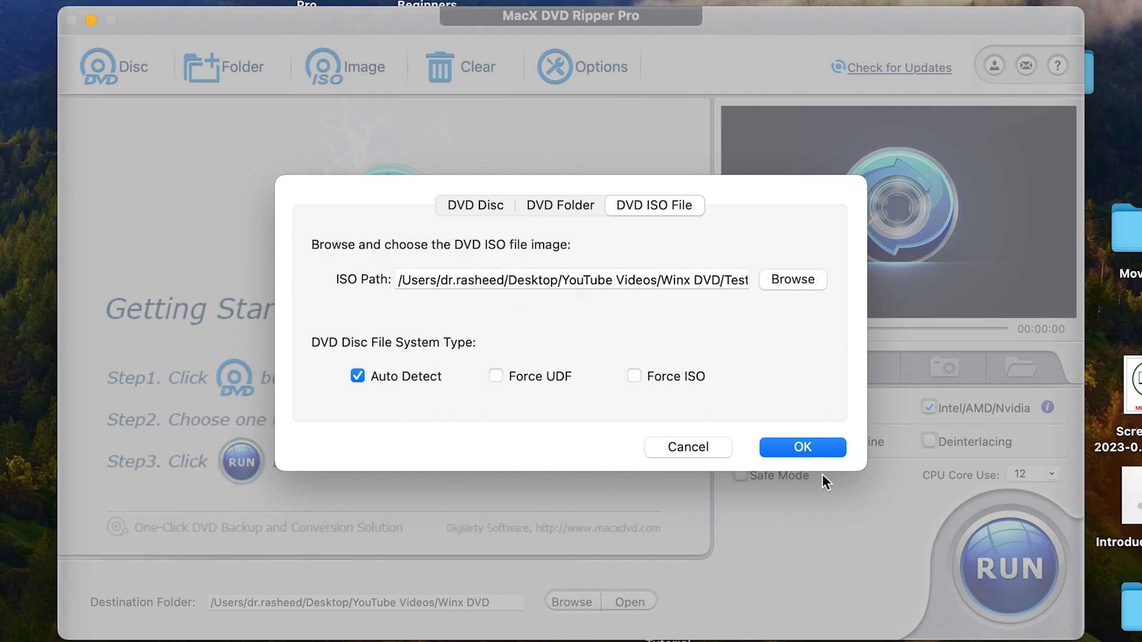
click(803, 447)
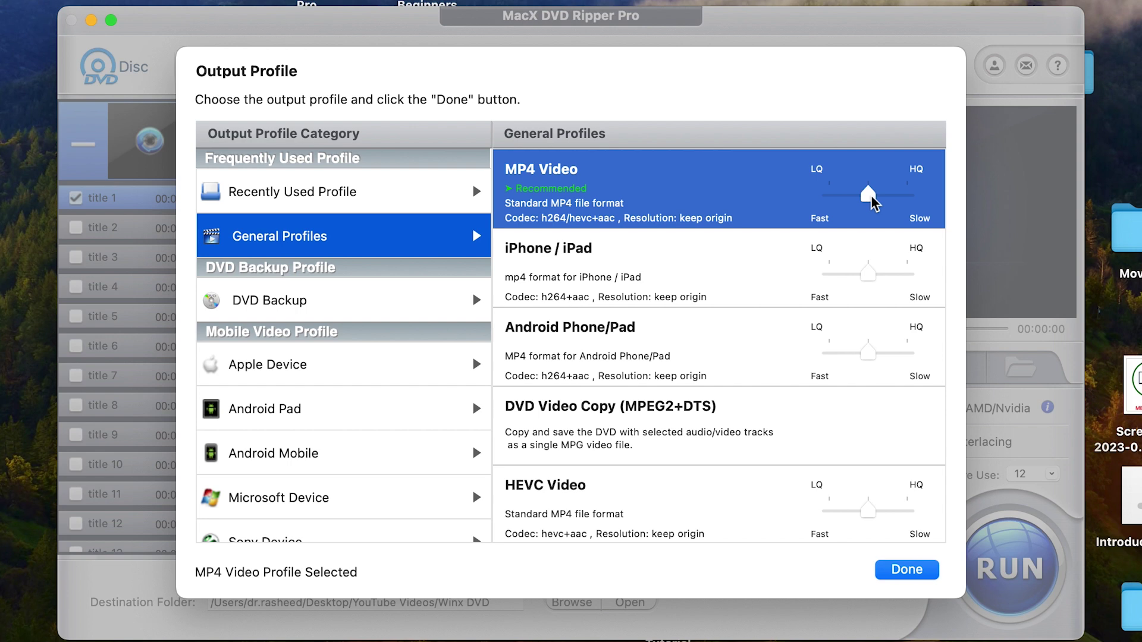
Step: Lower the MP4 Video quality slider and try the Android Phone/Pad and iPhone/iPad profiles
mouse_move(874, 202)
mouse_down()
mouse_move(837, 209)
mouse_move(939, 215)
mouse_move(876, 213)
mouse_up()
click(622, 356)
click(619, 285)
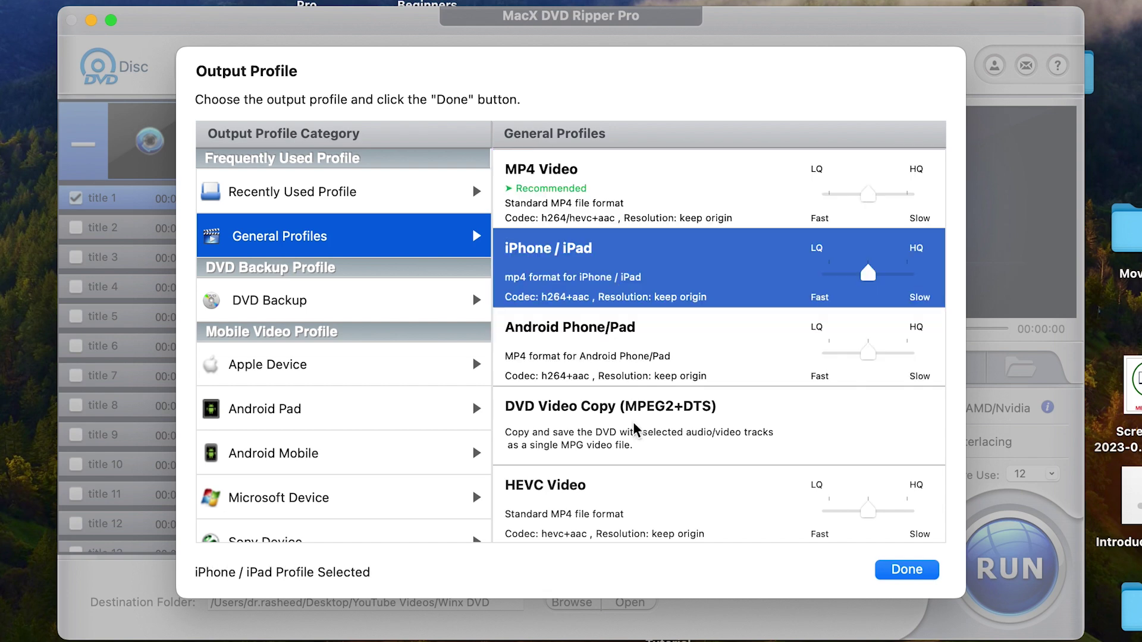
scroll(636, 432, down, 1)
scroll(636, 431, down, 5)
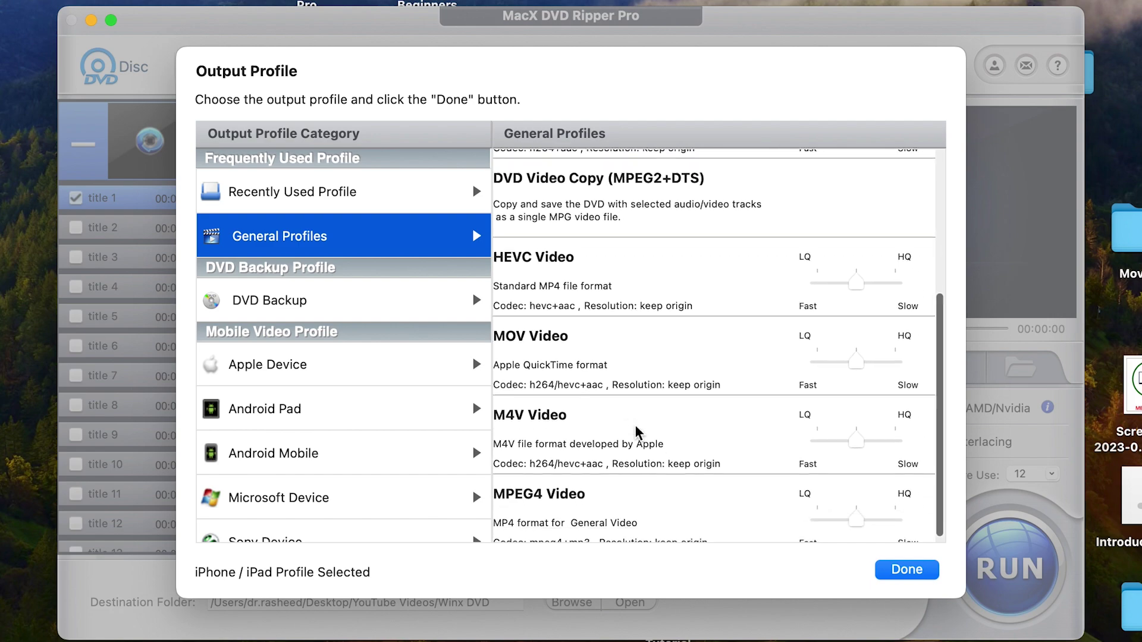
scroll(637, 431, right, 1)
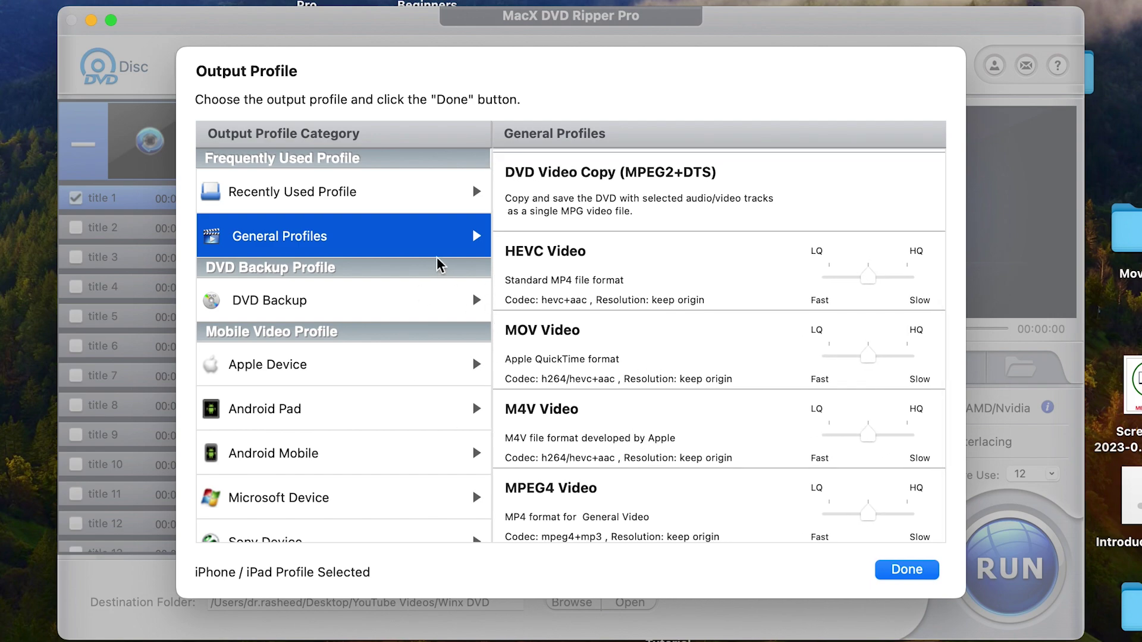
Step: Browse the Apple Device profiles, from iPhone through Air Playit, then go back to categories
click(310, 369)
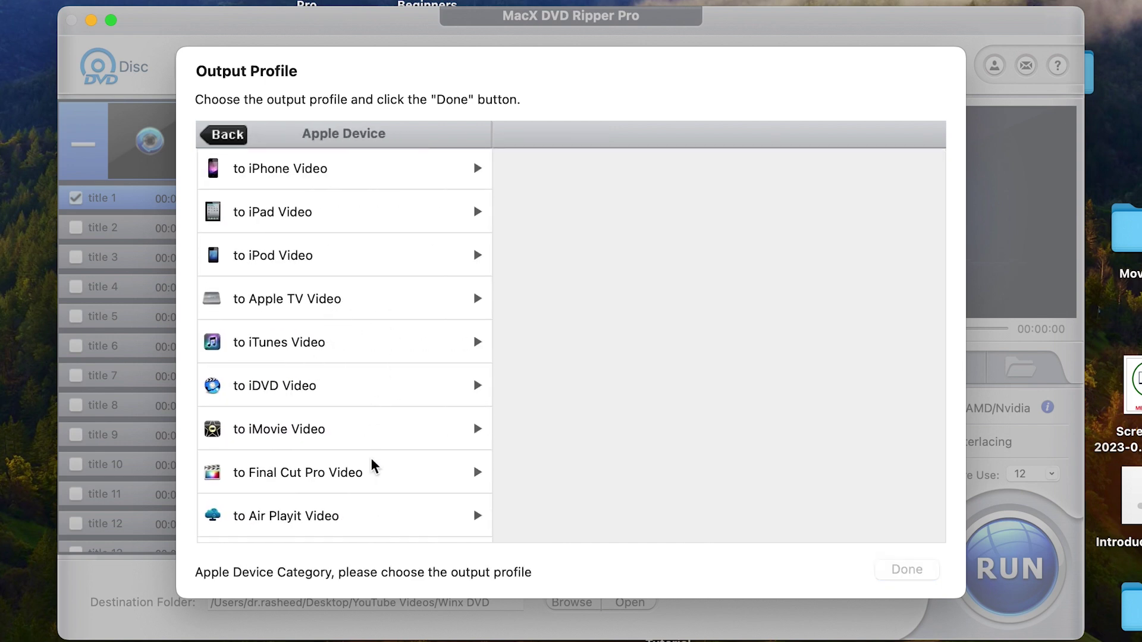
click(337, 183)
click(329, 211)
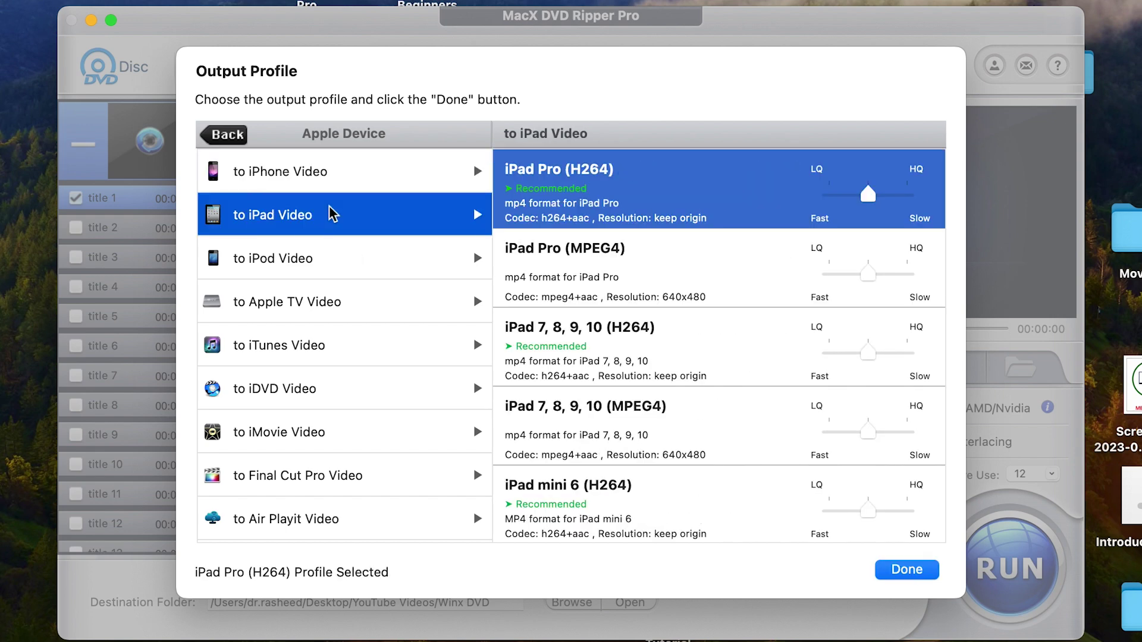
click(343, 277)
click(347, 306)
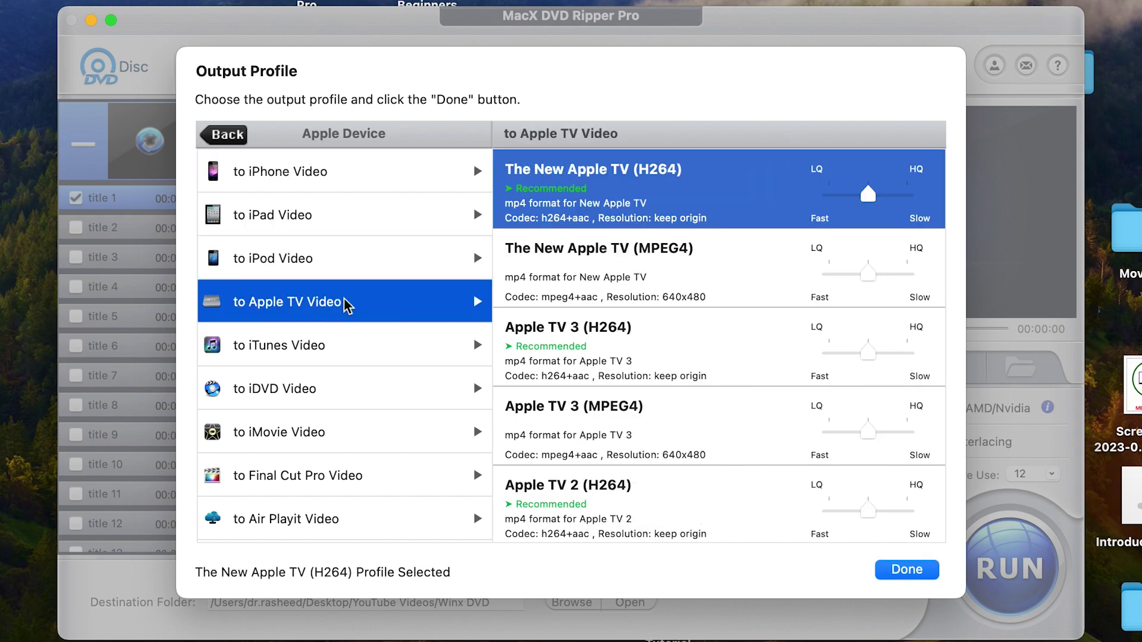
click(352, 349)
click(356, 392)
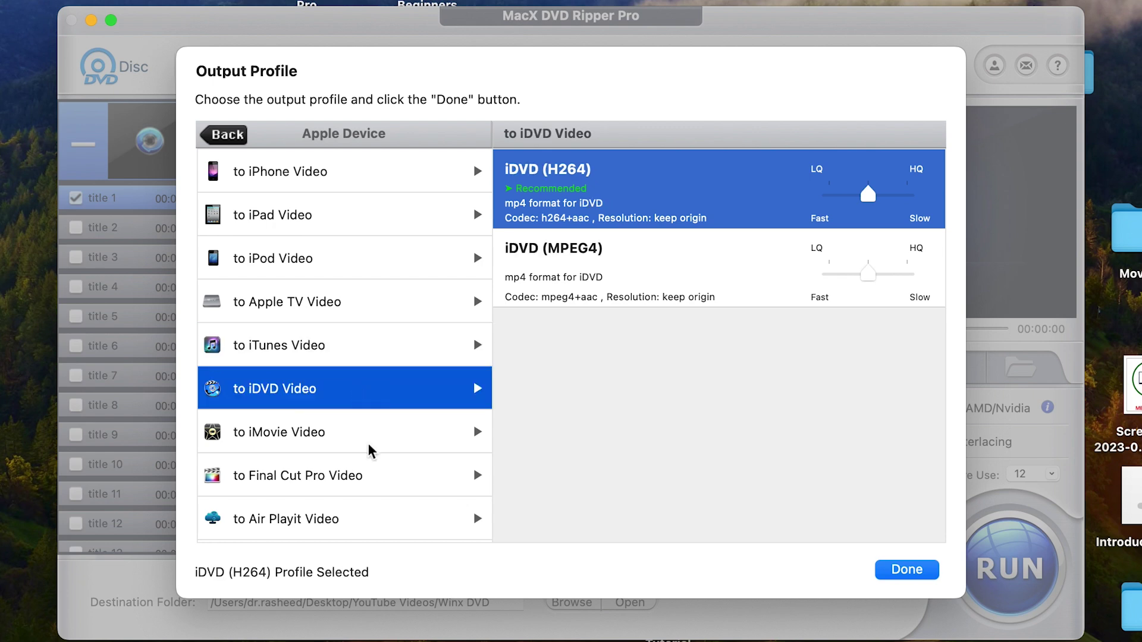
click(369, 450)
click(376, 477)
click(390, 518)
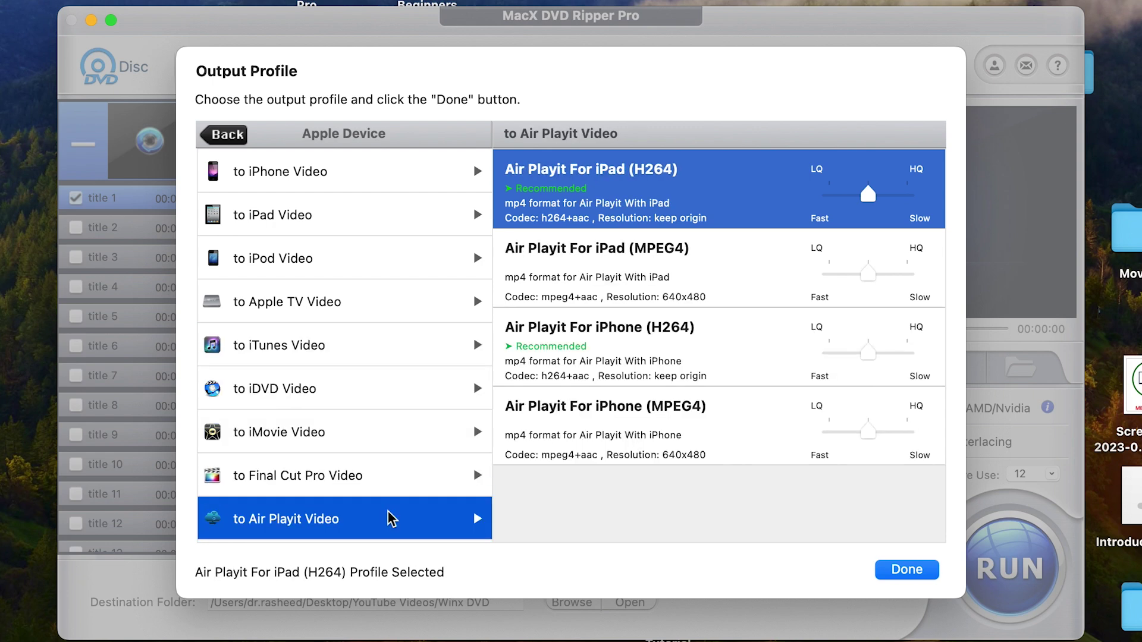
click(229, 134)
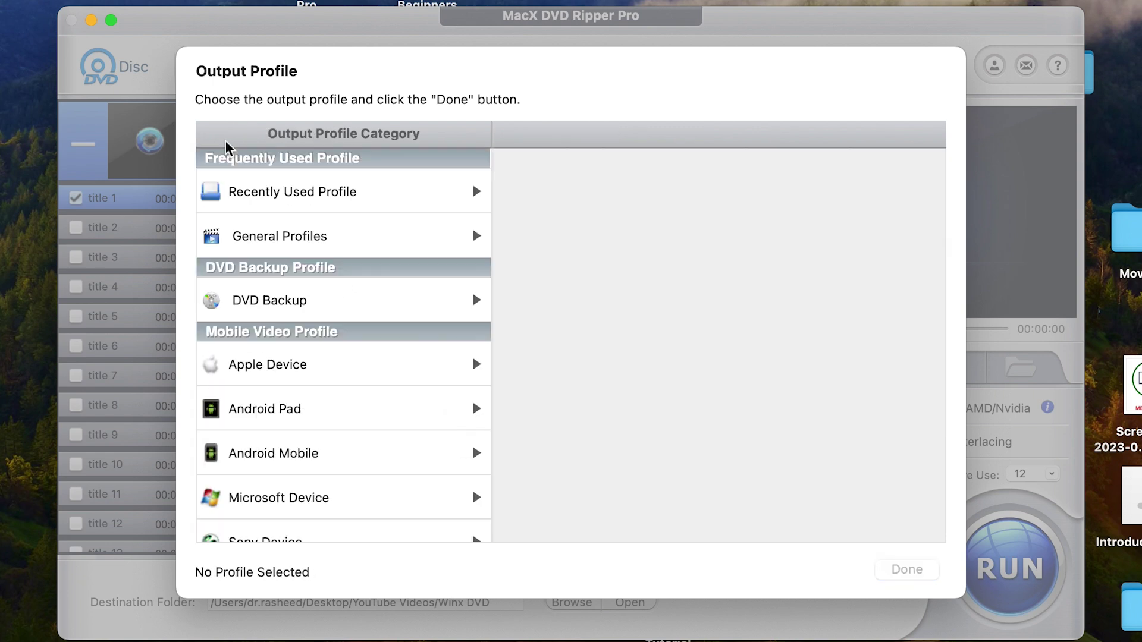
Step: Pick MP4 Video under General Profiles and confirm it as the output profile
scroll(312, 386, down, 4)
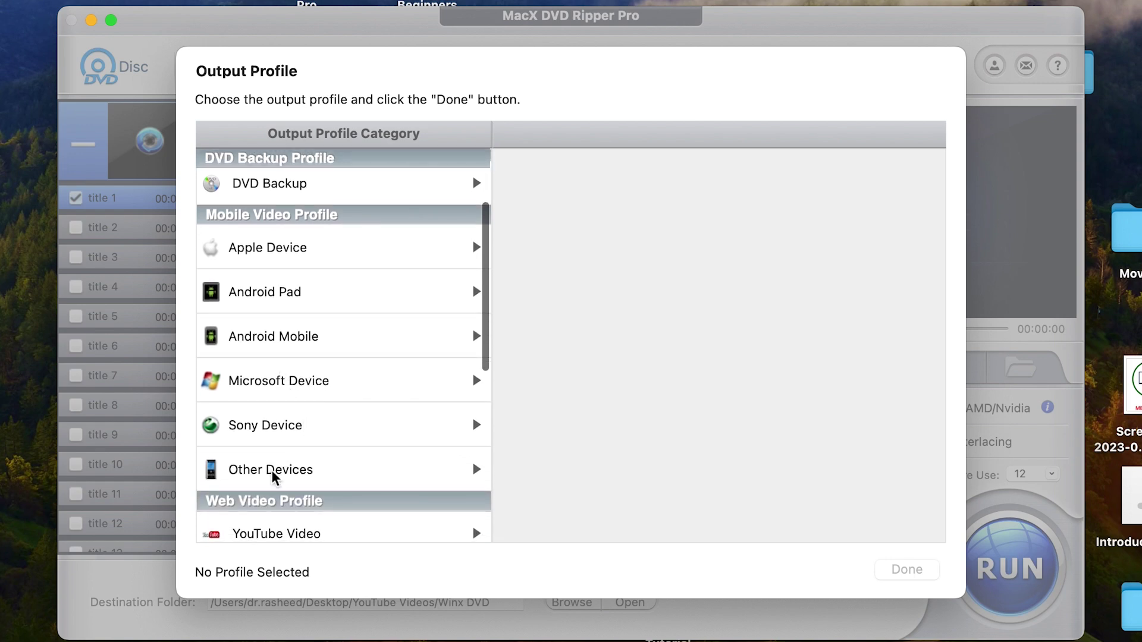
scroll(274, 476, down, 2)
scroll(274, 479, down, 4)
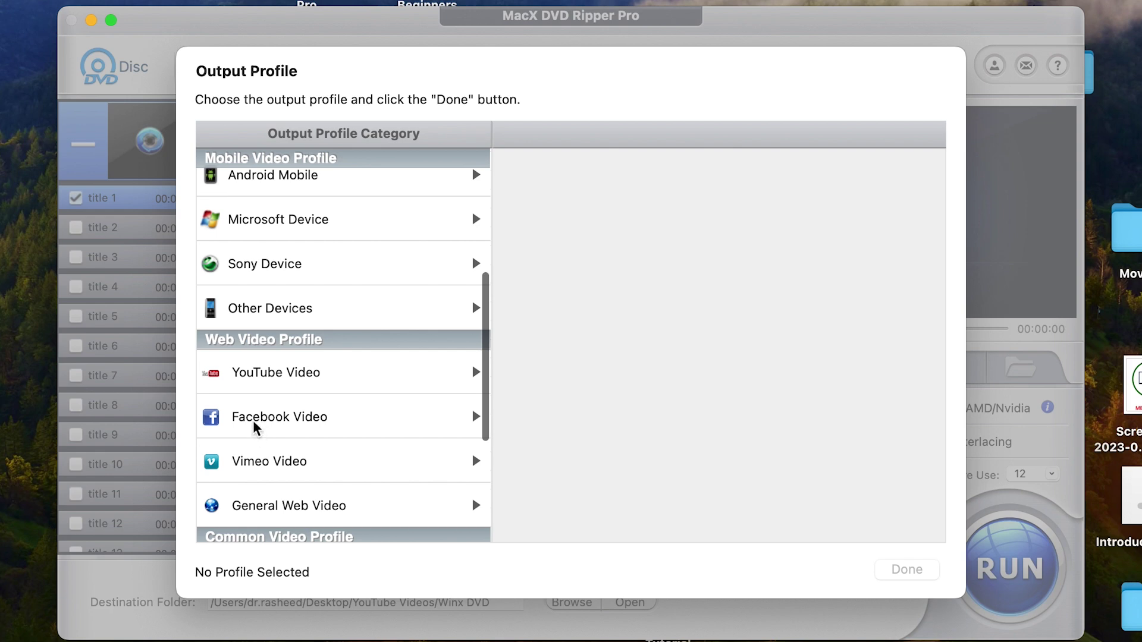
scroll(264, 468, down, 8)
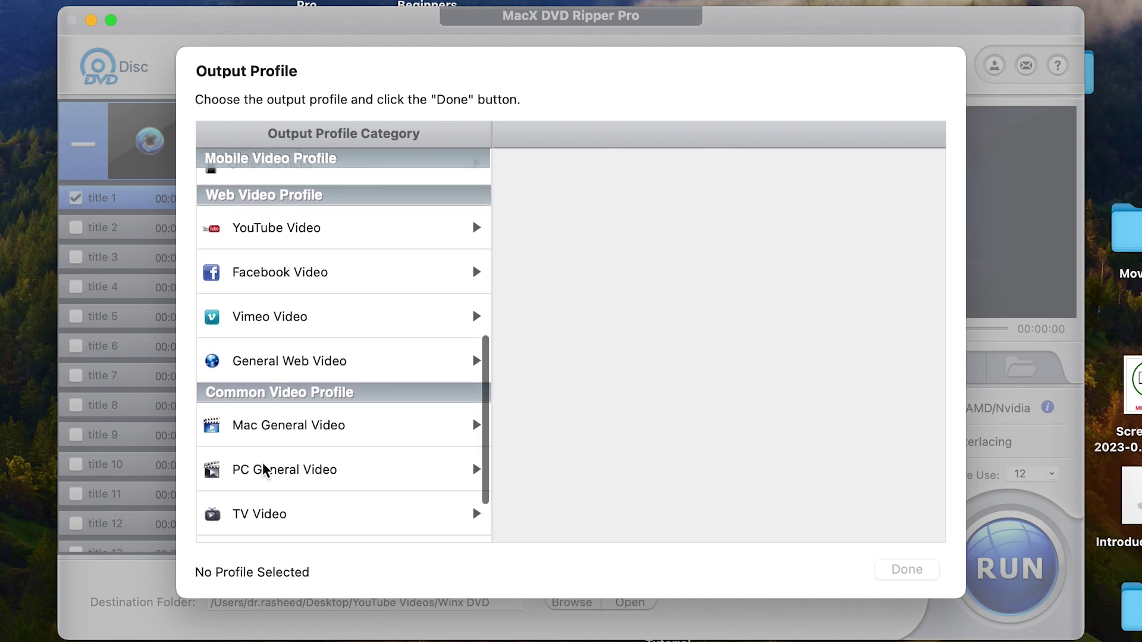
scroll(264, 471, up, 1)
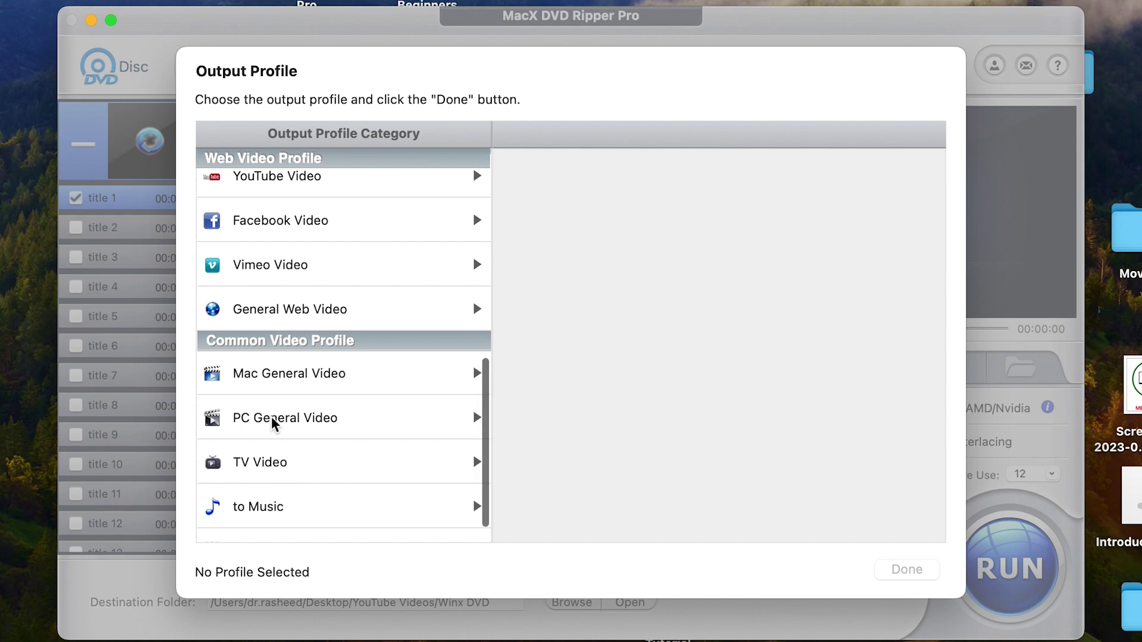
scroll(273, 423, up, 8)
scroll(272, 423, up, 8)
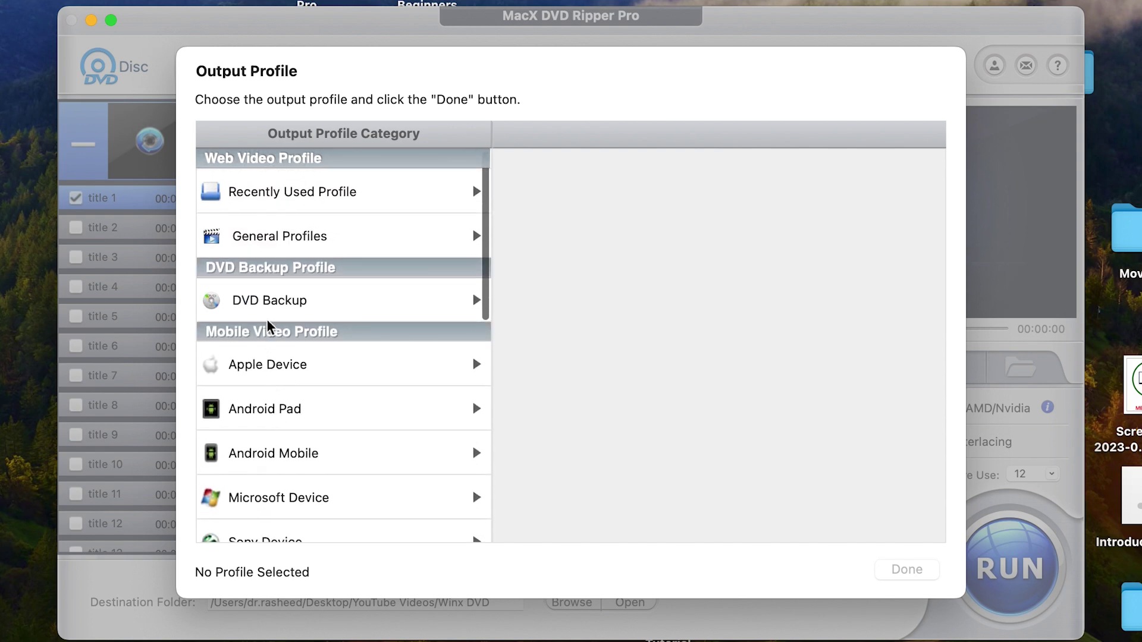
click(250, 235)
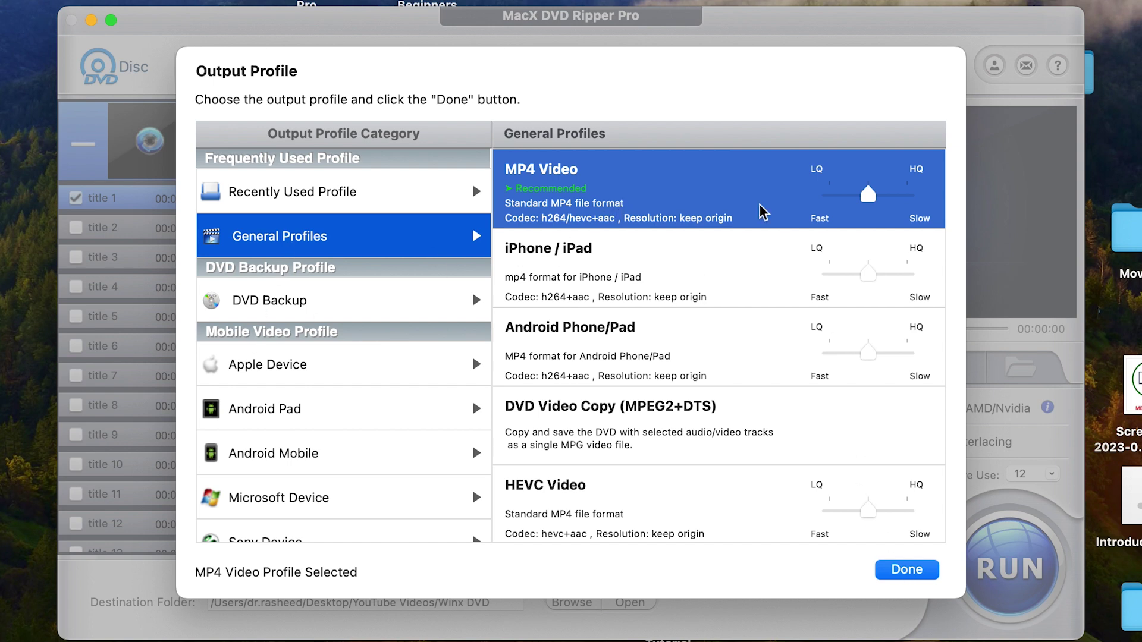
click(908, 570)
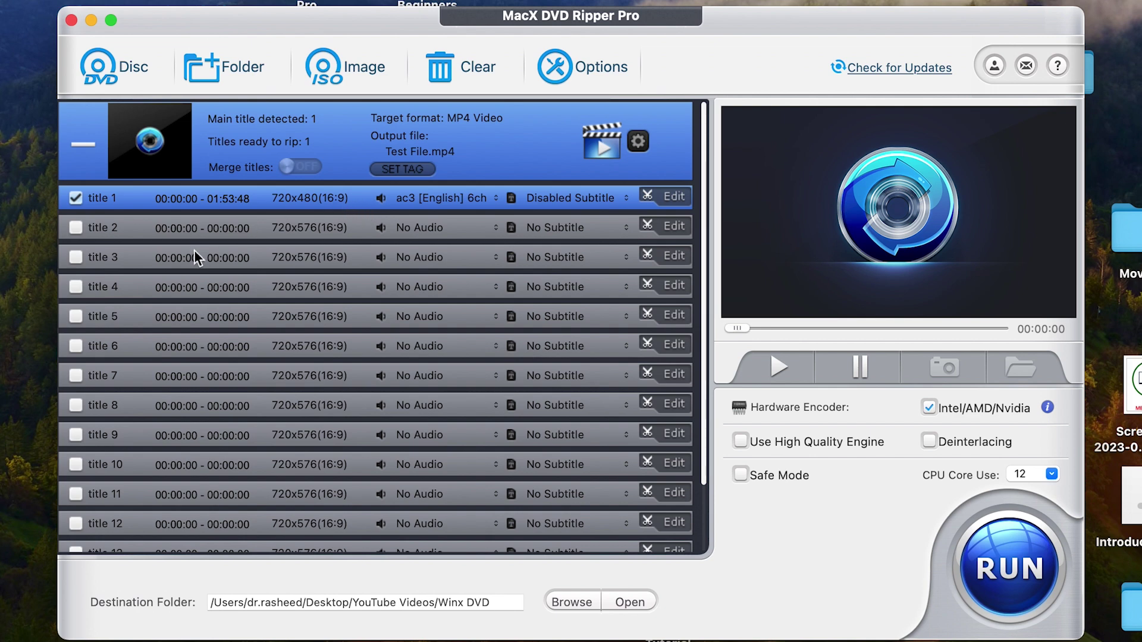
Step: Check titles 2, 3 and 4 in the rip list and open title 4's Edit dialog
scroll(195, 257, down, 3)
scroll(194, 257, up, 3)
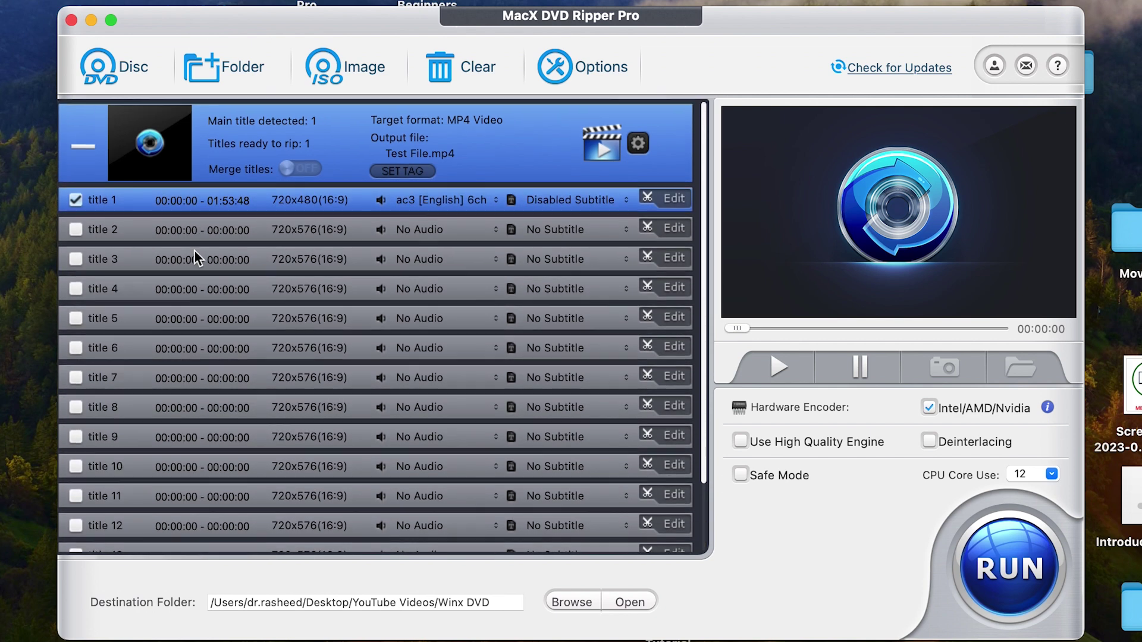
scroll(156, 322, down, 3)
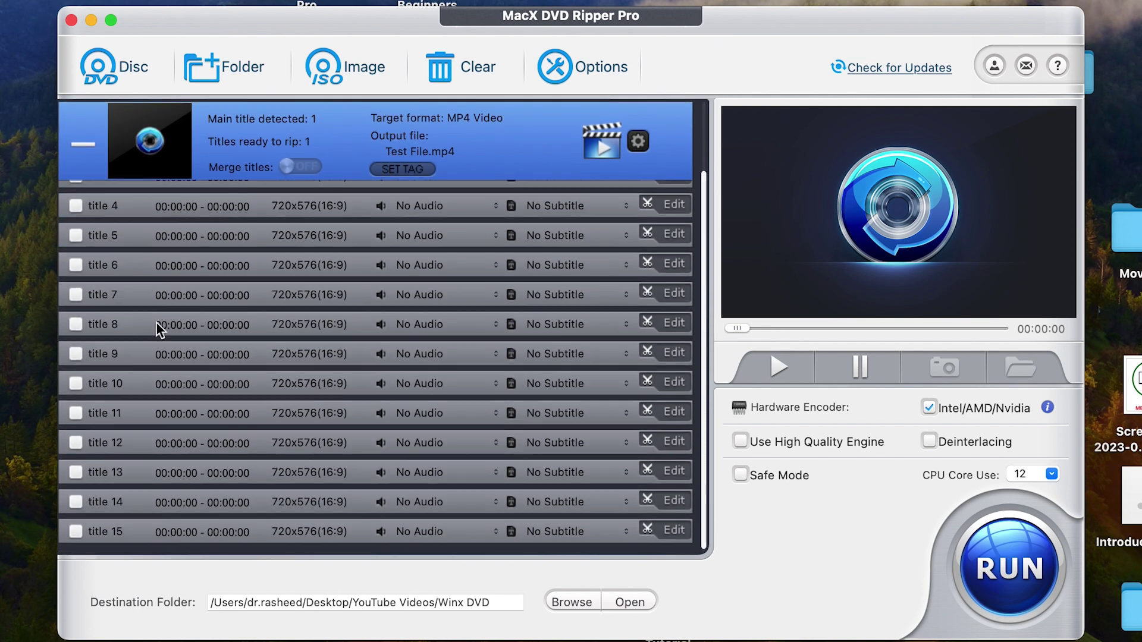
scroll(156, 323, up, 3)
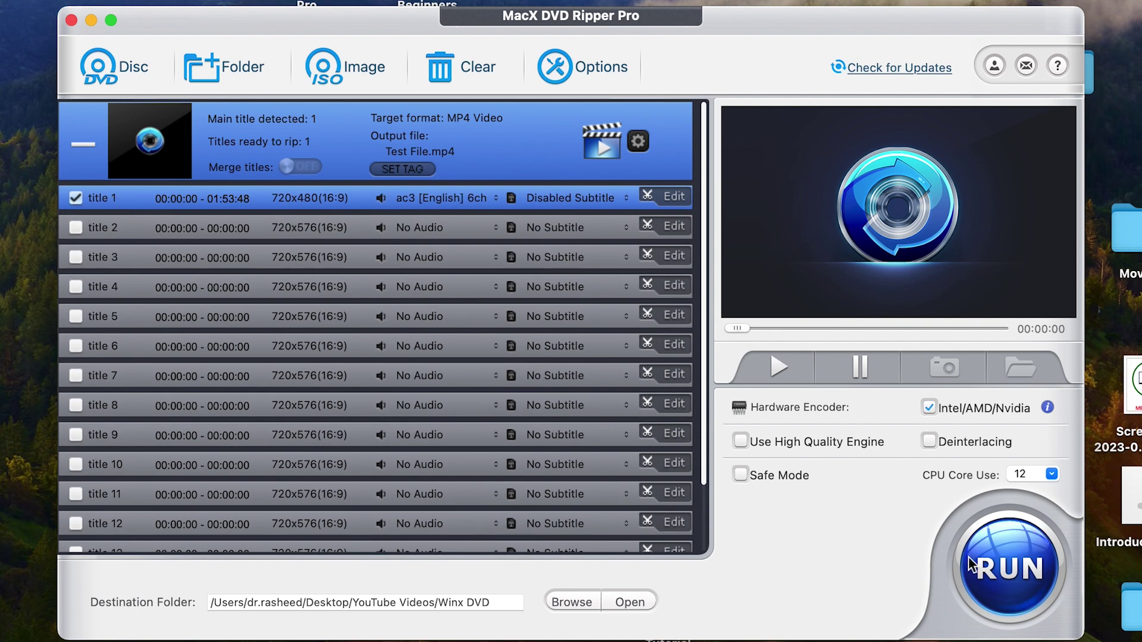
click(76, 229)
click(77, 258)
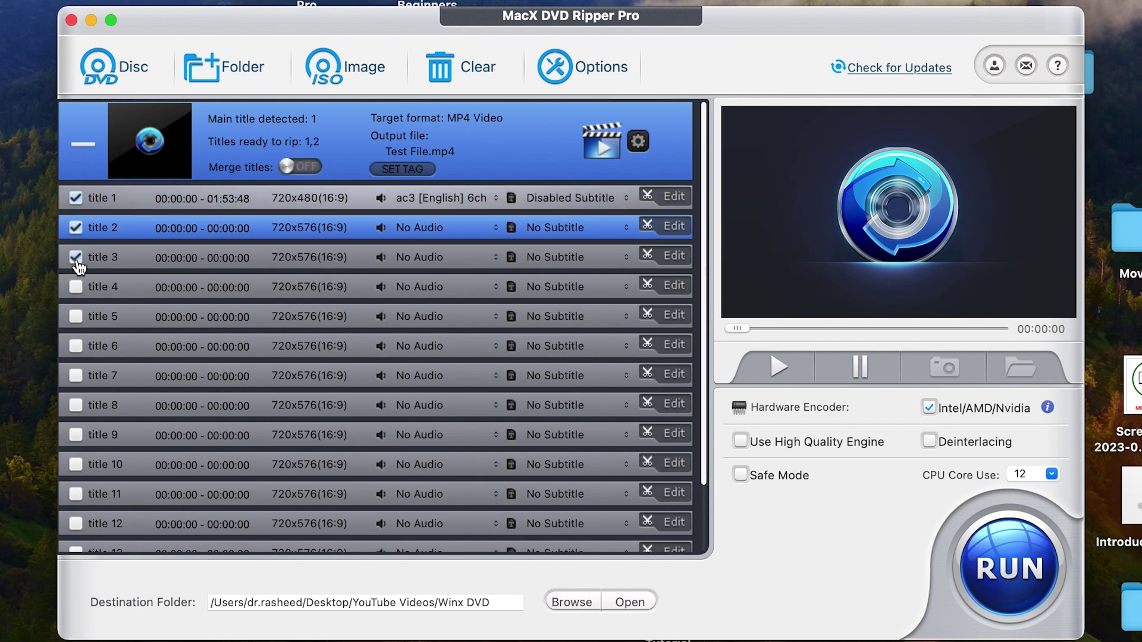
click(76, 288)
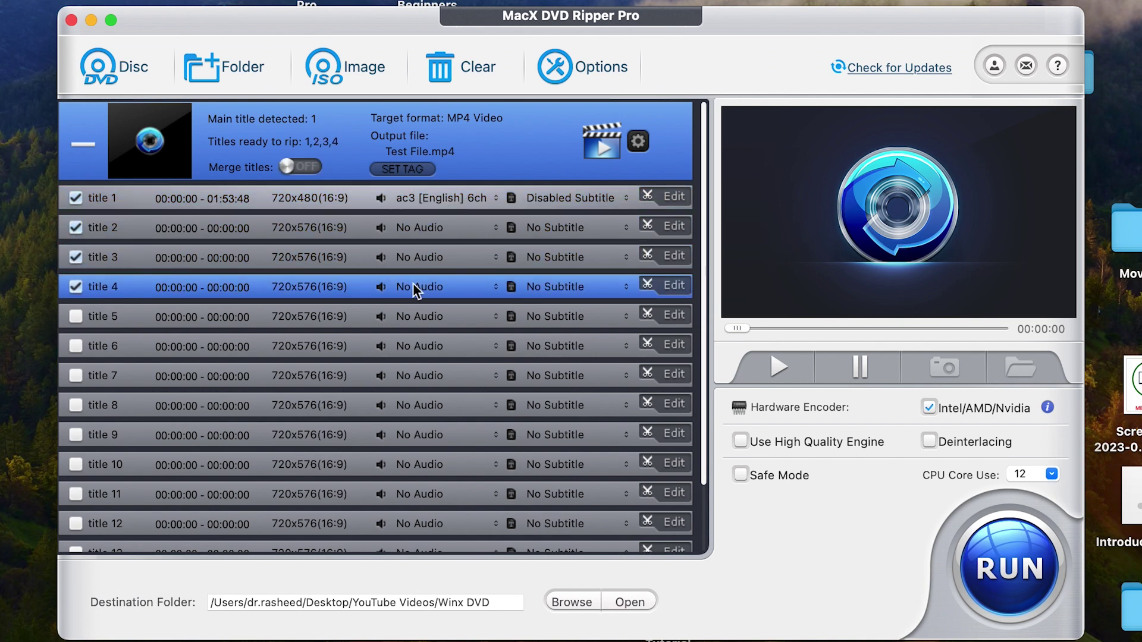
double_click(207, 287)
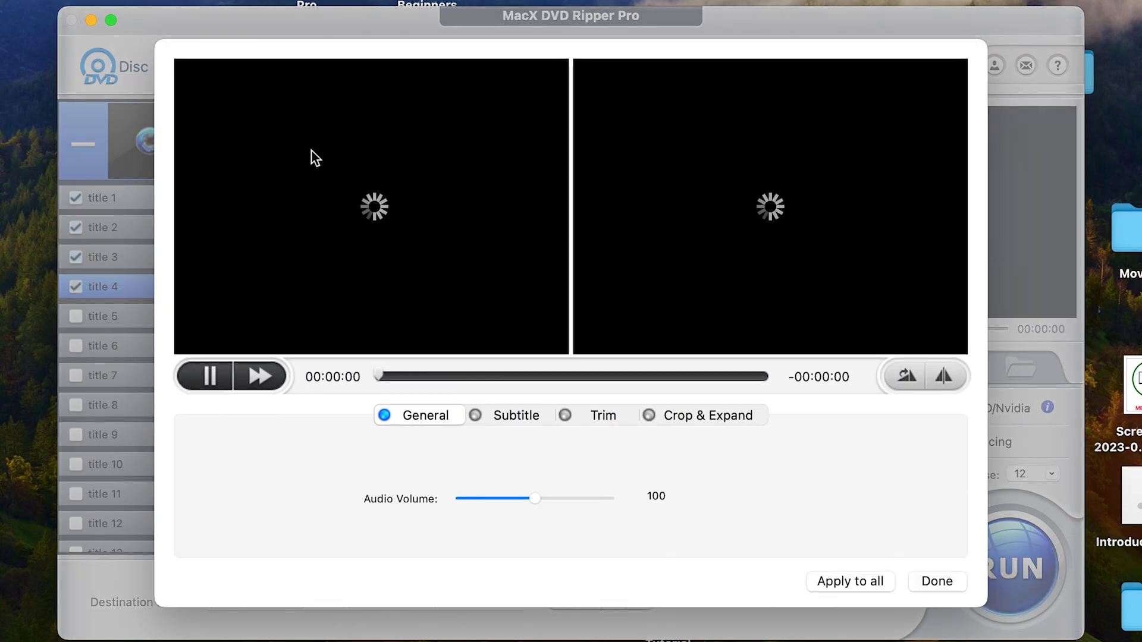
Step: Preview title 1 and enable its subtitles with the position kept at Bottom
click(212, 383)
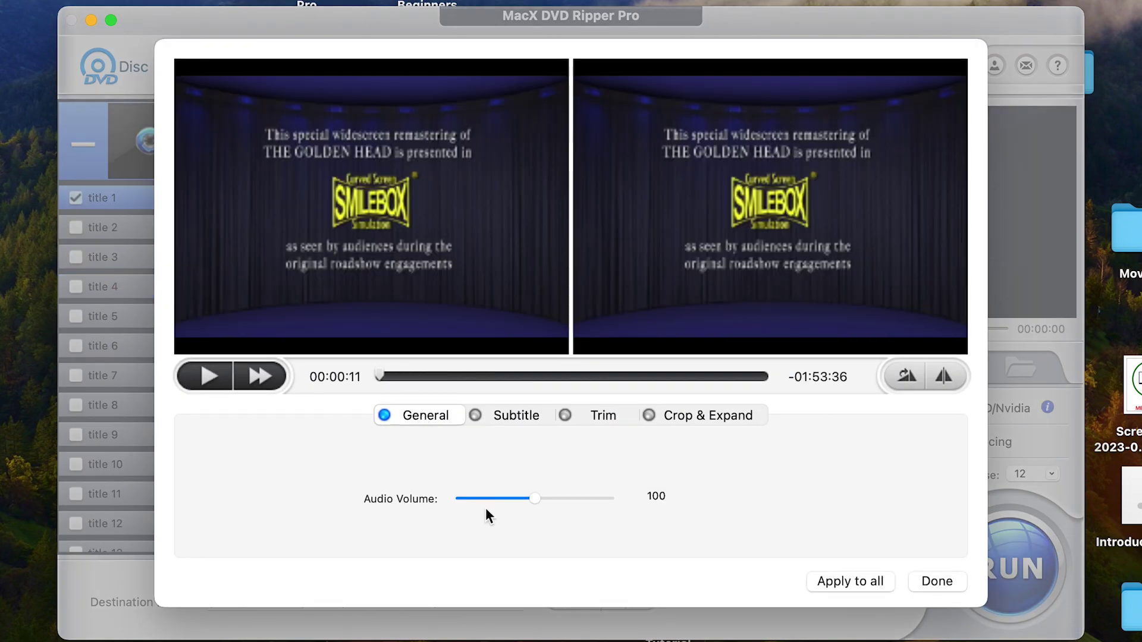
click(519, 413)
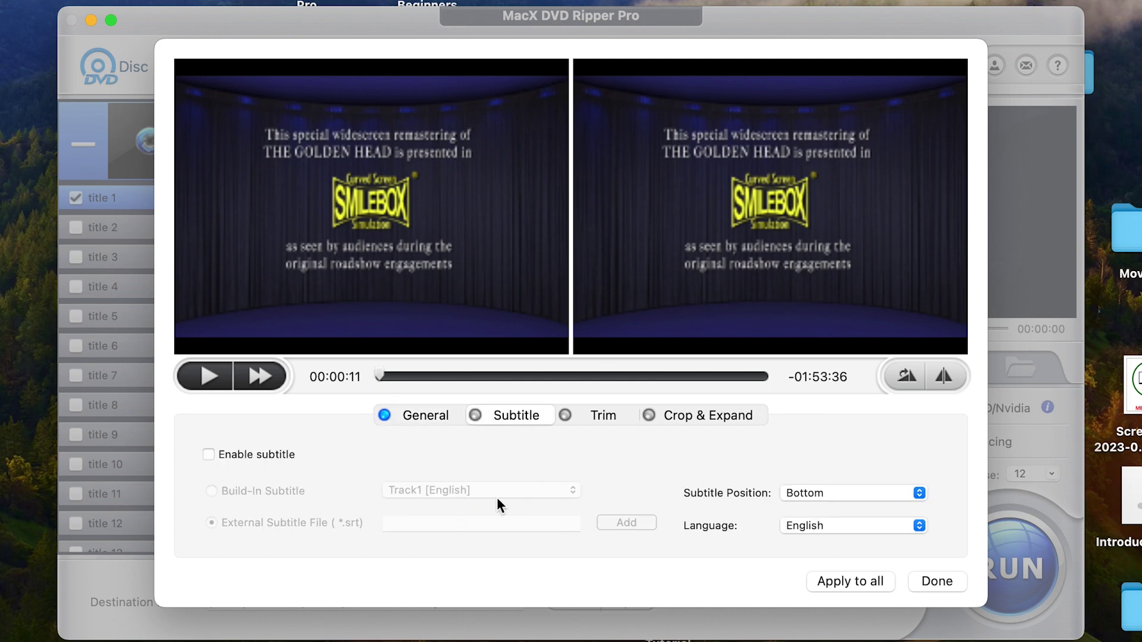
click(209, 454)
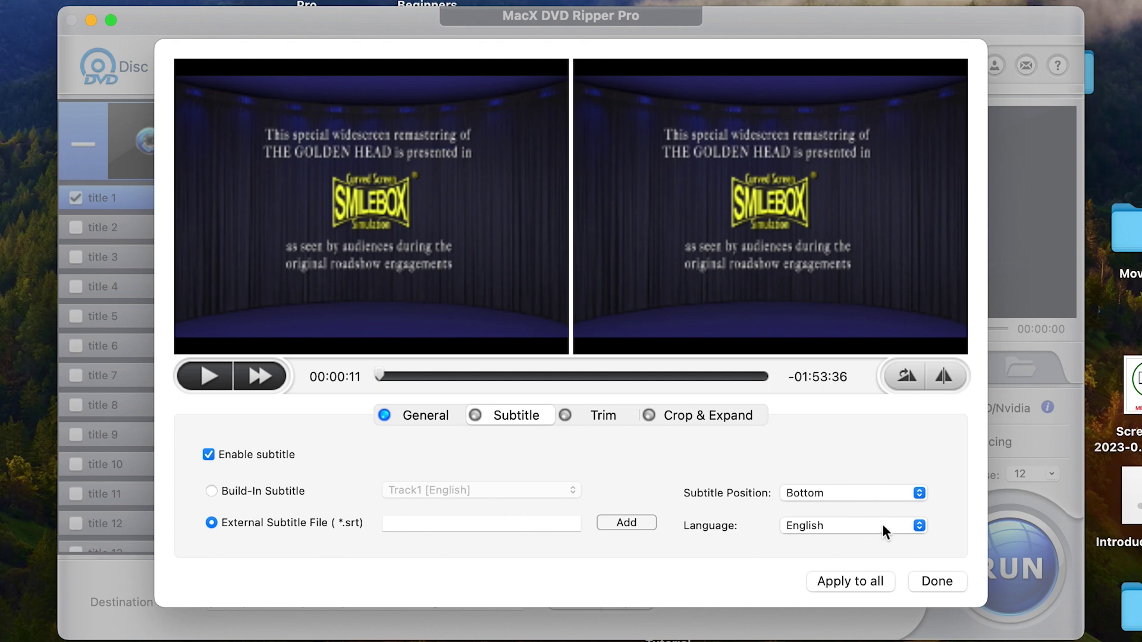
click(829, 494)
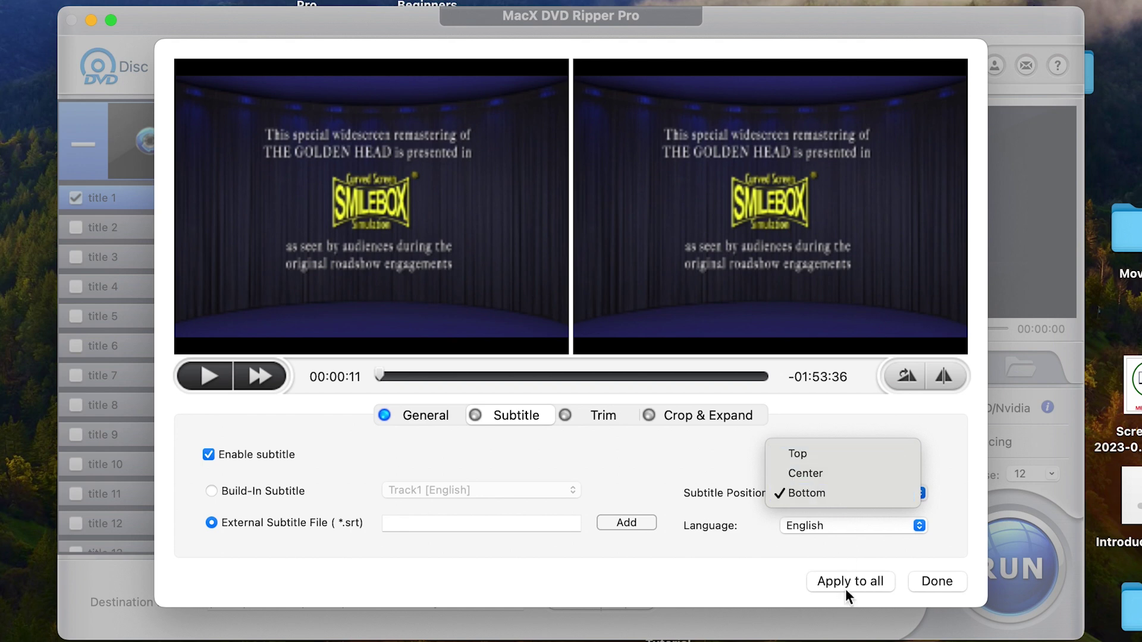
click(638, 455)
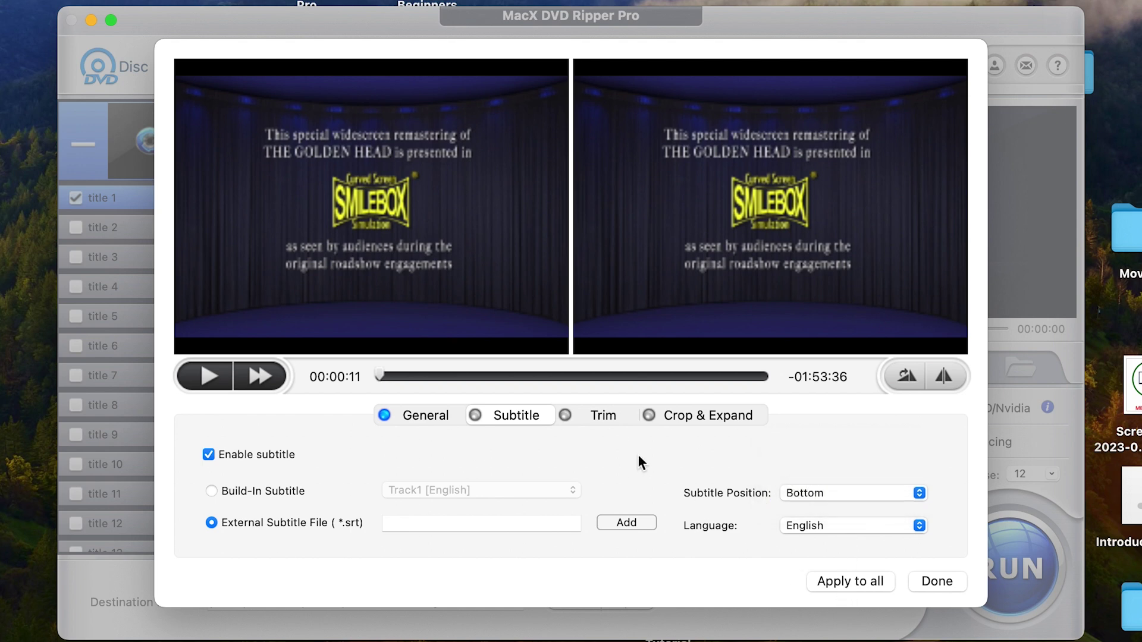
click(601, 415)
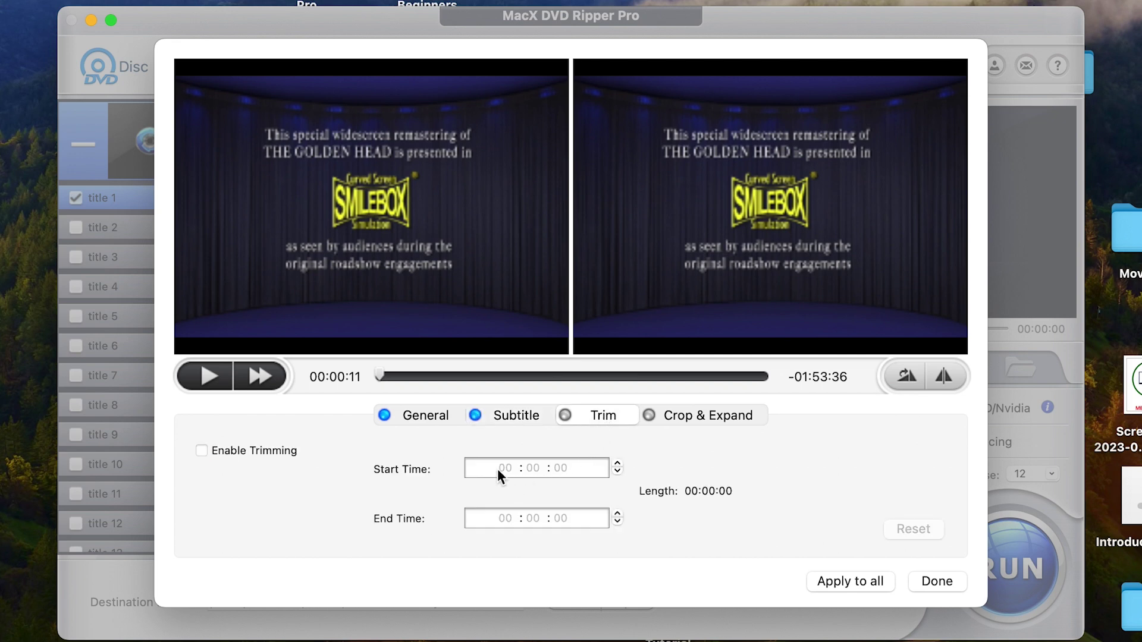
Step: Enable trimming and set title 1 to run from 00:22:08 to 01:12:04
click(217, 452)
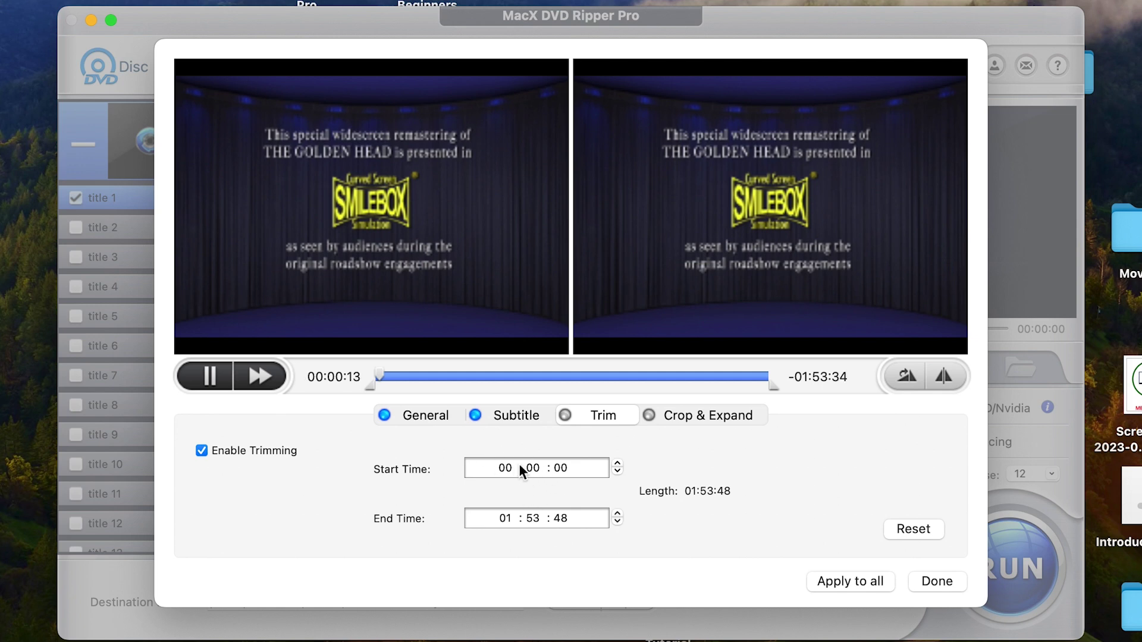
click(382, 377)
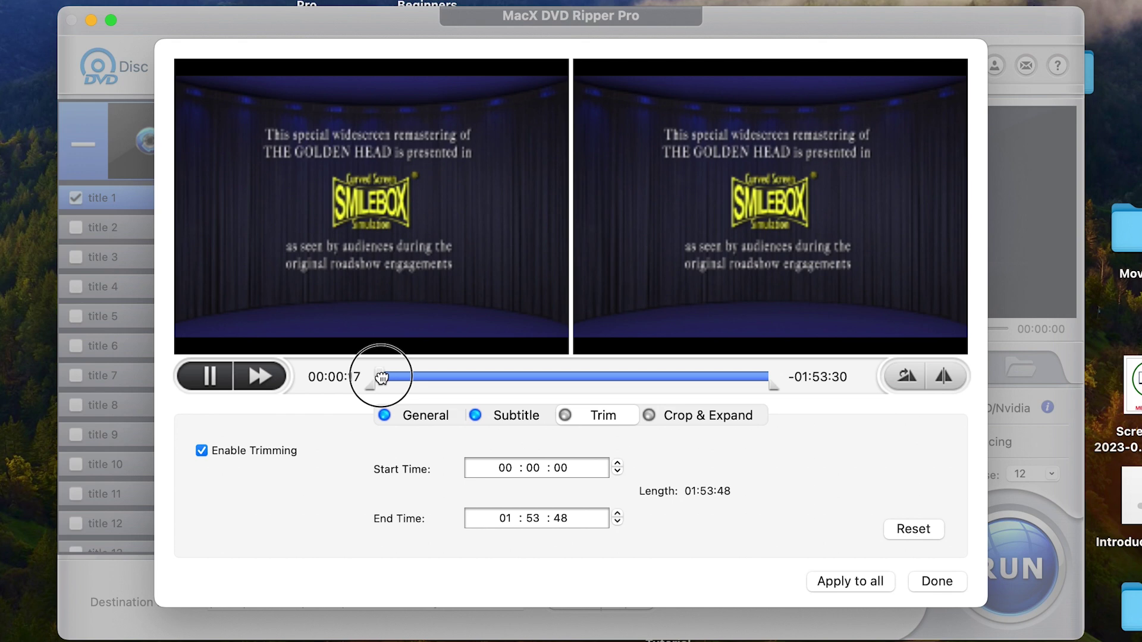
drag(381, 385, 402, 397)
click(371, 388)
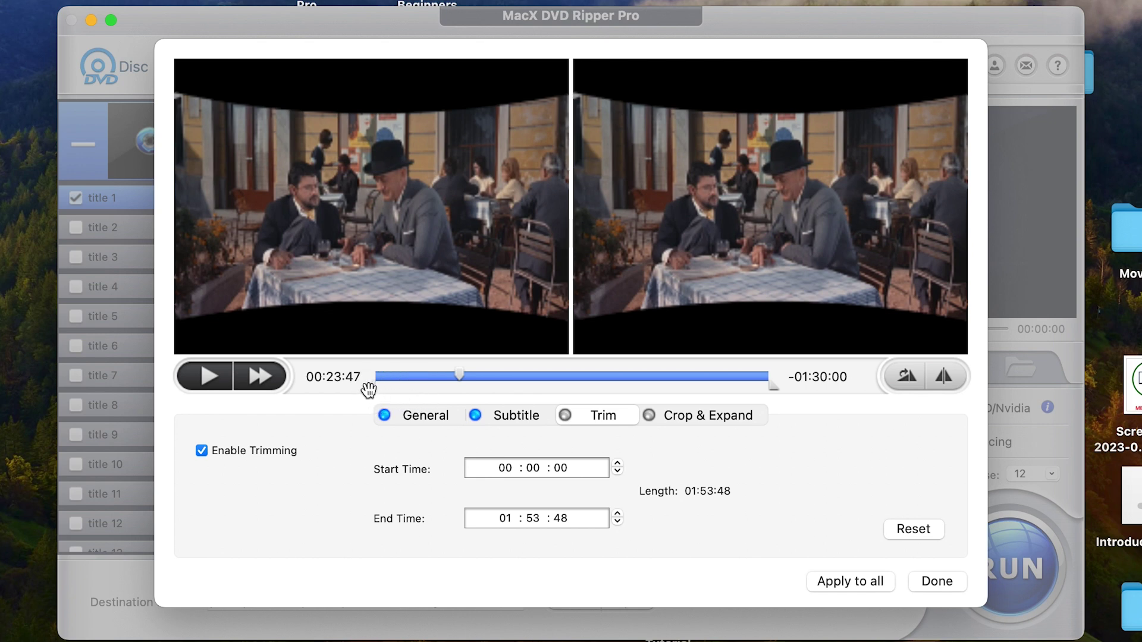
click(369, 388)
drag(369, 390, 449, 389)
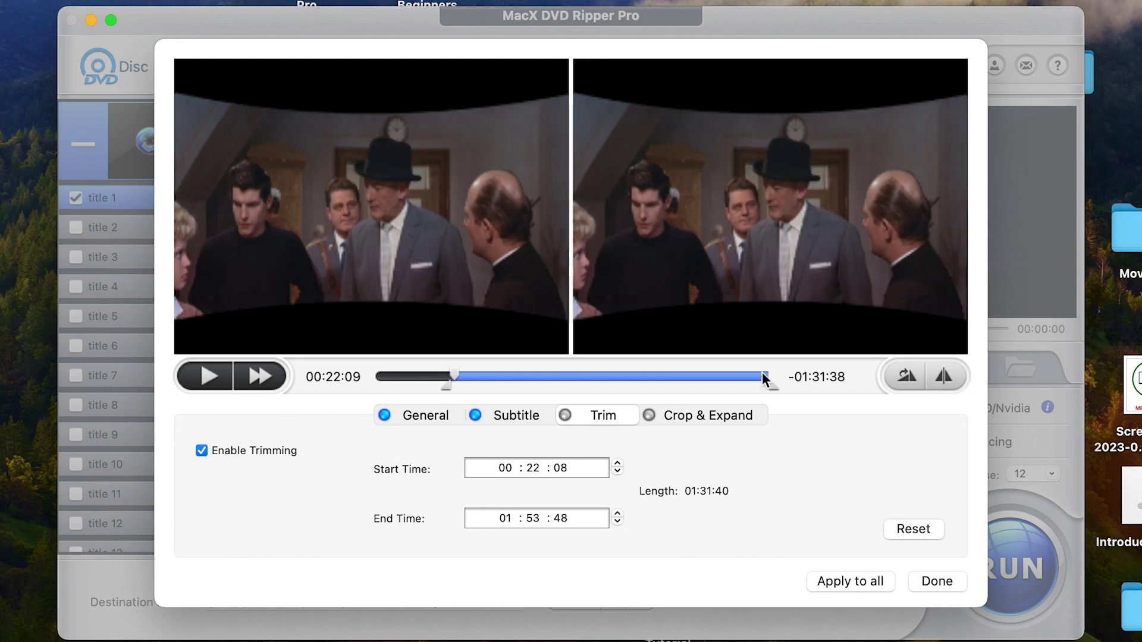
drag(772, 384, 624, 390)
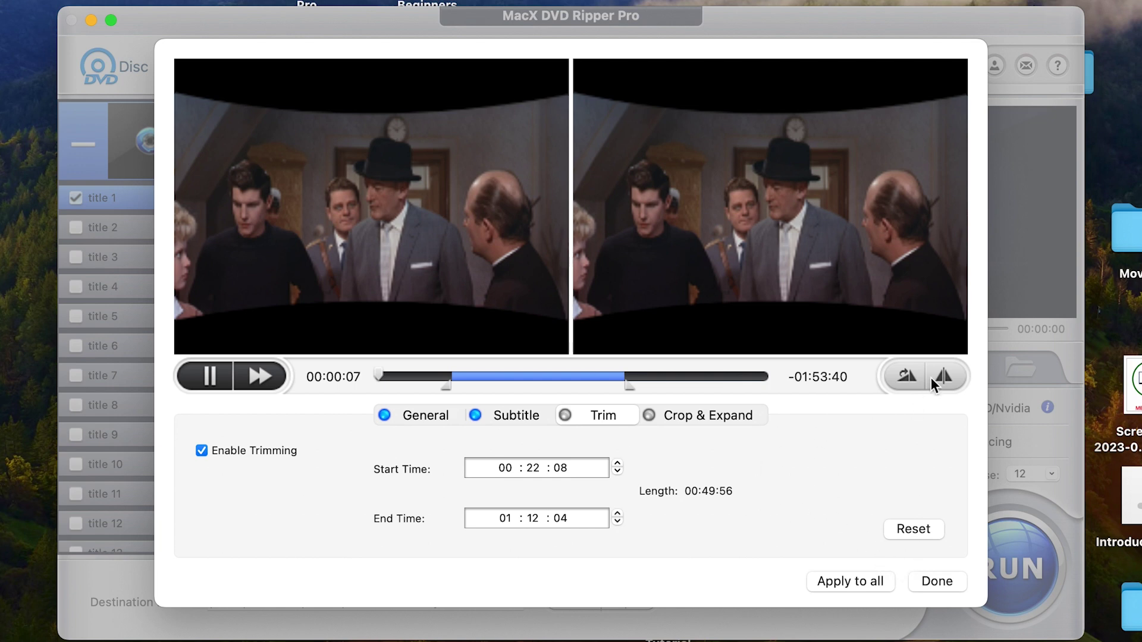
Step: Mirror the output picture left to right, keep it upright, and confirm the edits
click(905, 376)
click(906, 376)
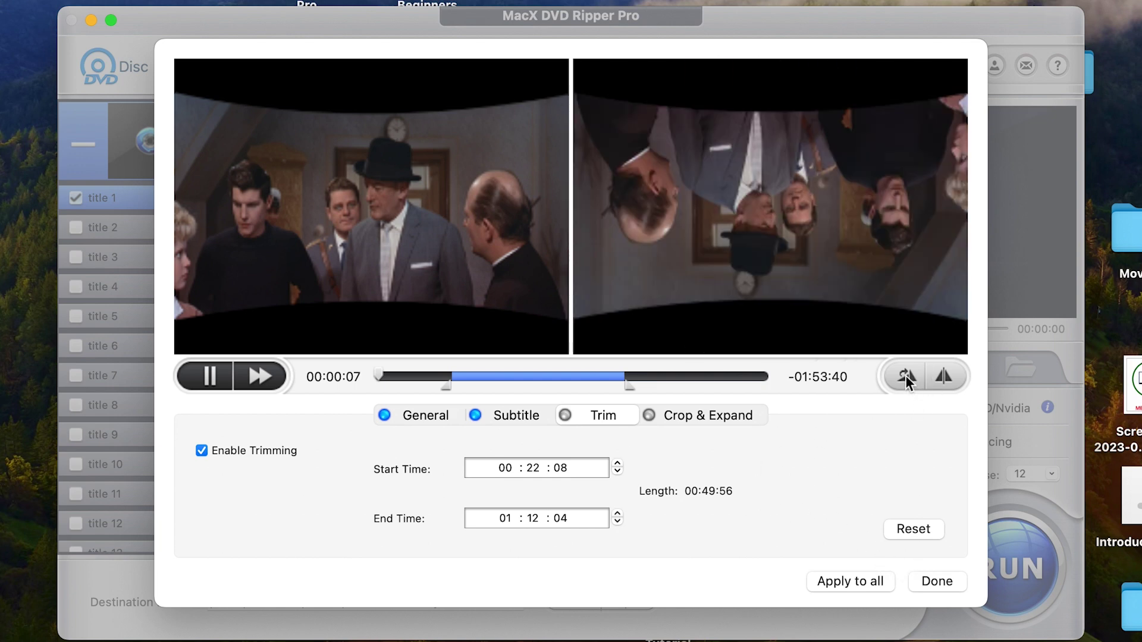
click(944, 372)
click(944, 372)
click(944, 372)
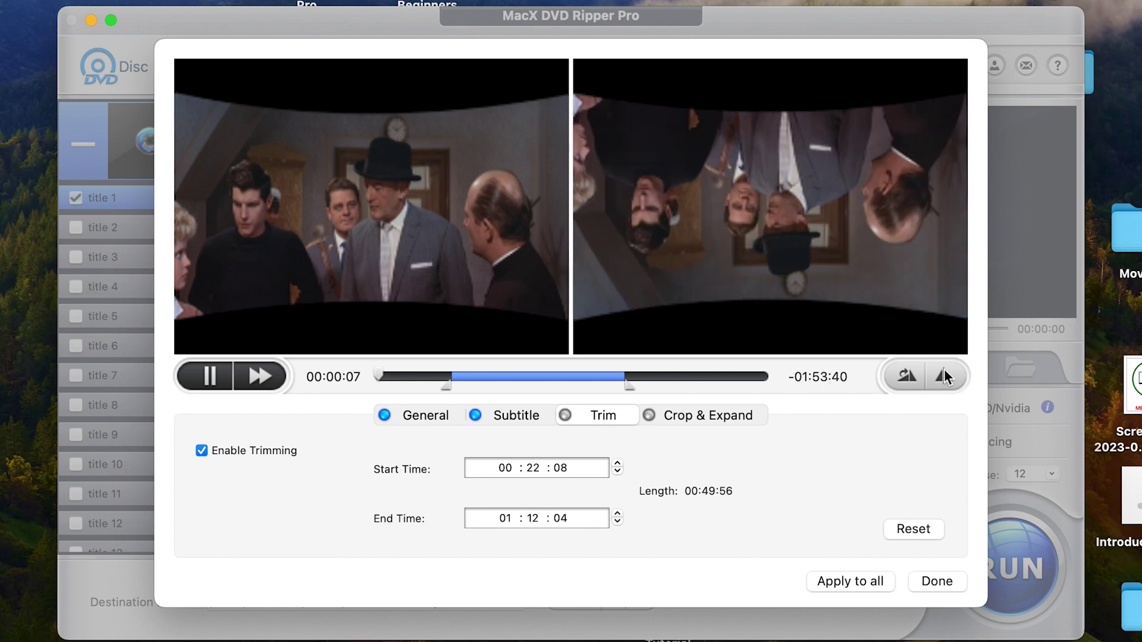
click(908, 375)
click(909, 375)
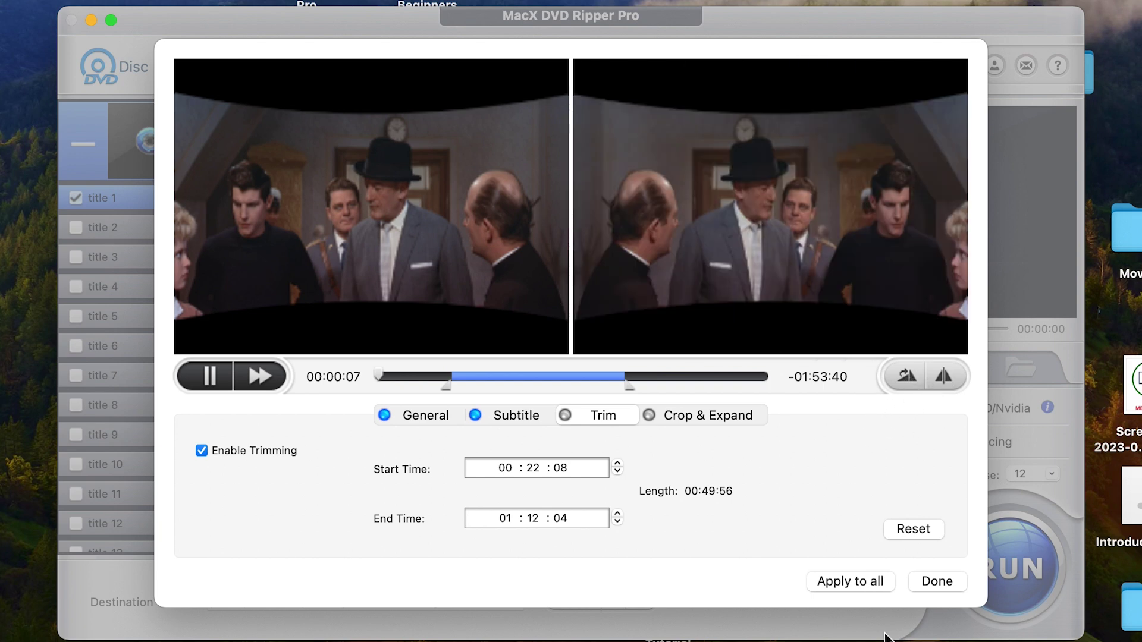
click(924, 581)
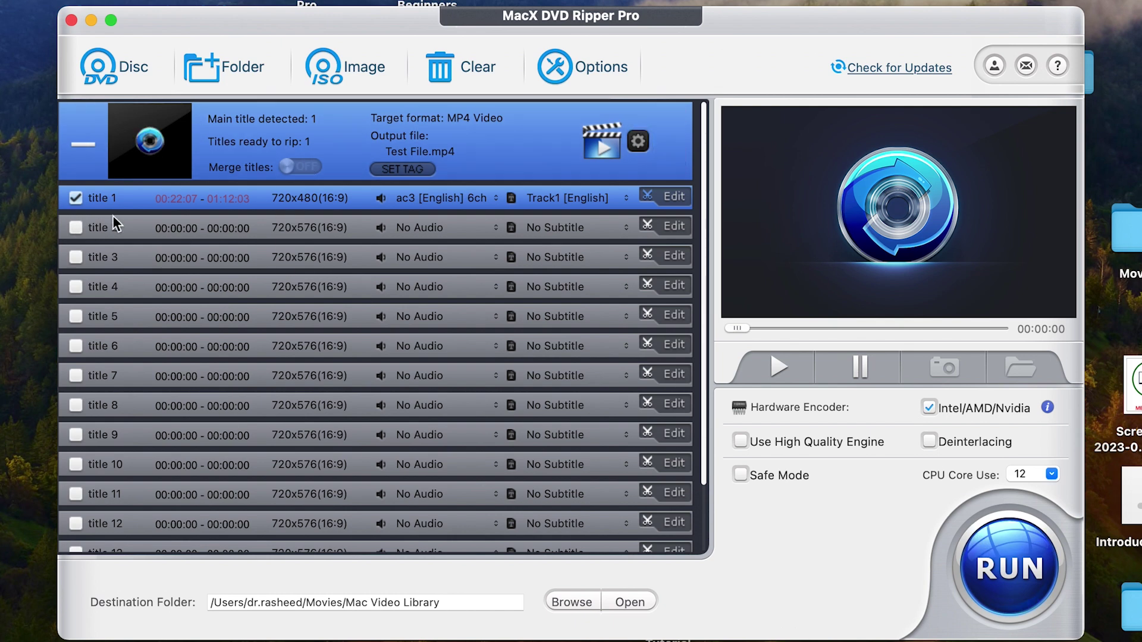
Step: Convert the edited title 1 to an MP4, producing Test File (1).mp4 (325.6 MB)
mouse_move(157, 171)
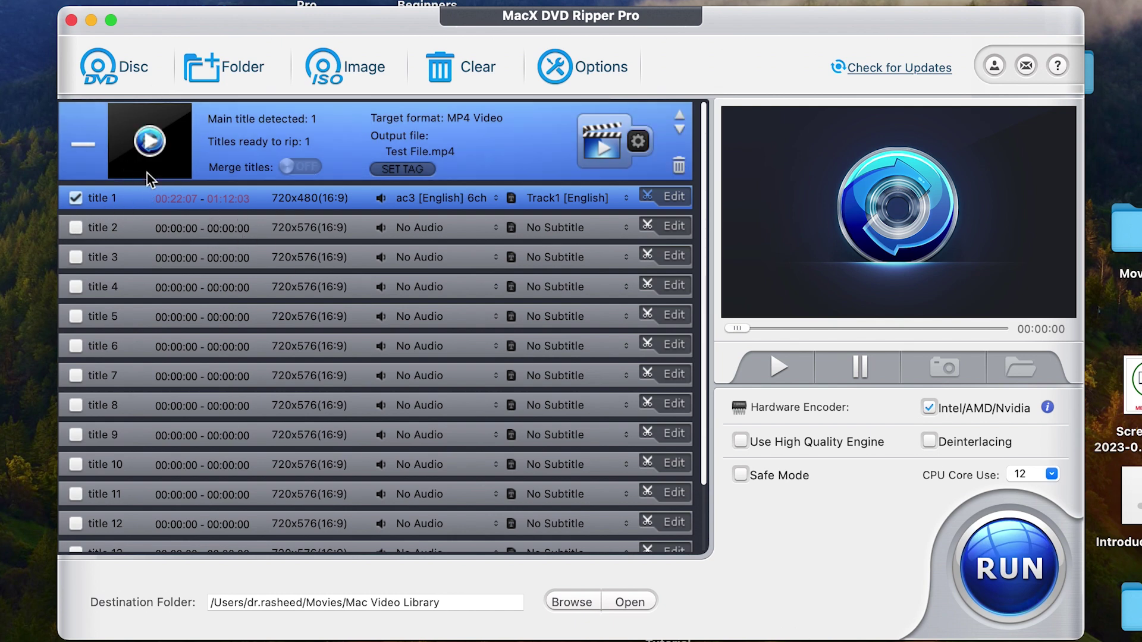
click(969, 546)
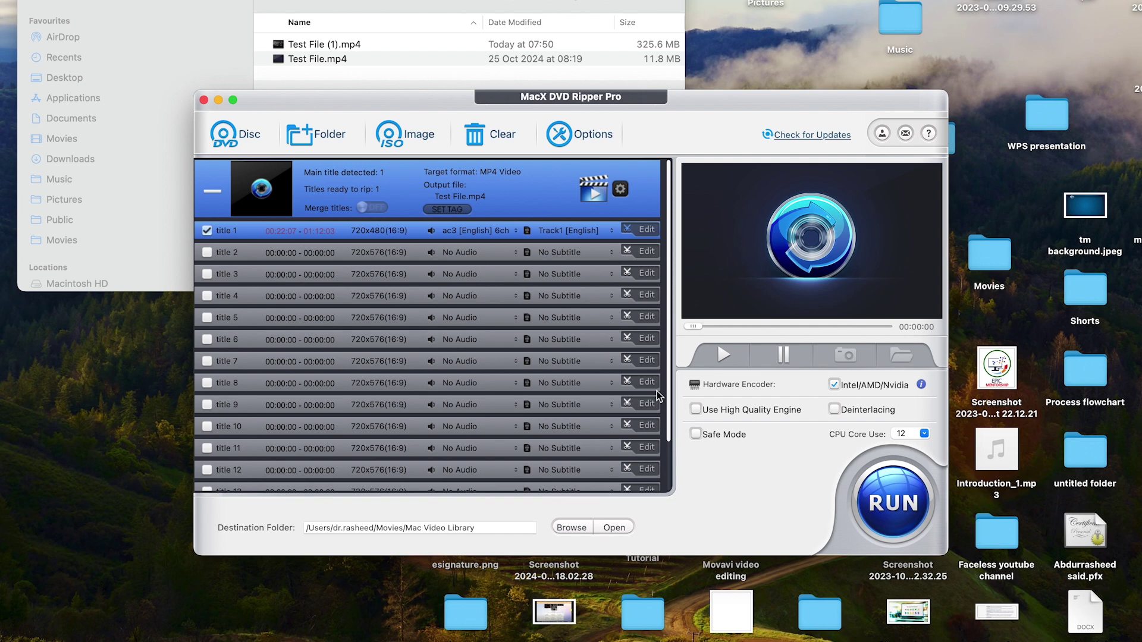
Step: Open Test File (1).mp4 from the Finder output folder in the video player
click(337, 58)
click(344, 46)
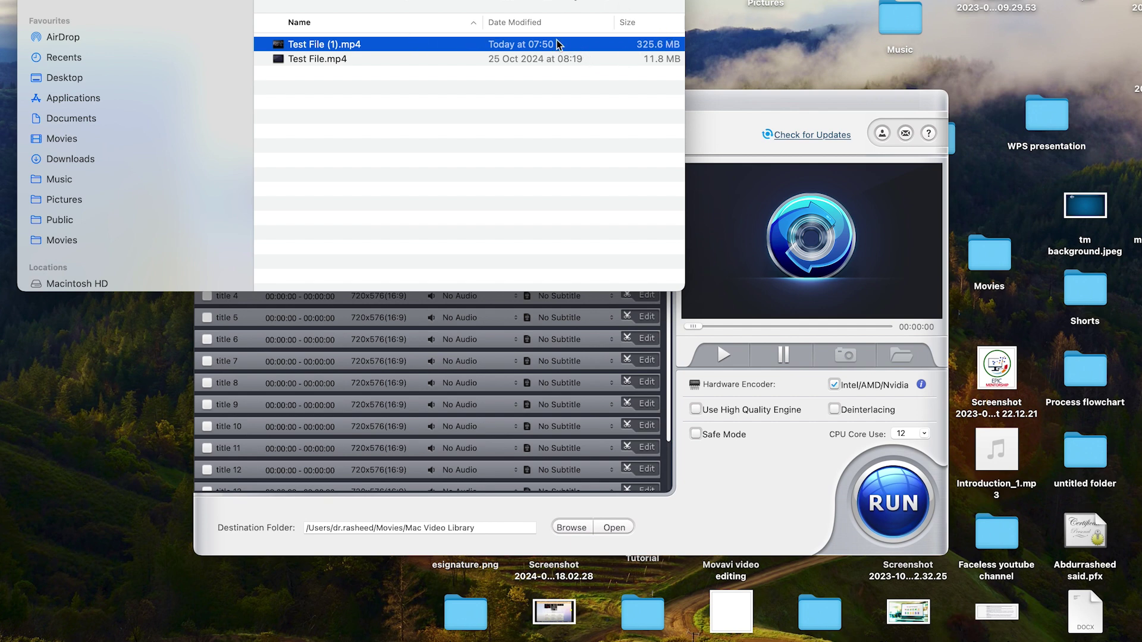
double_click(356, 45)
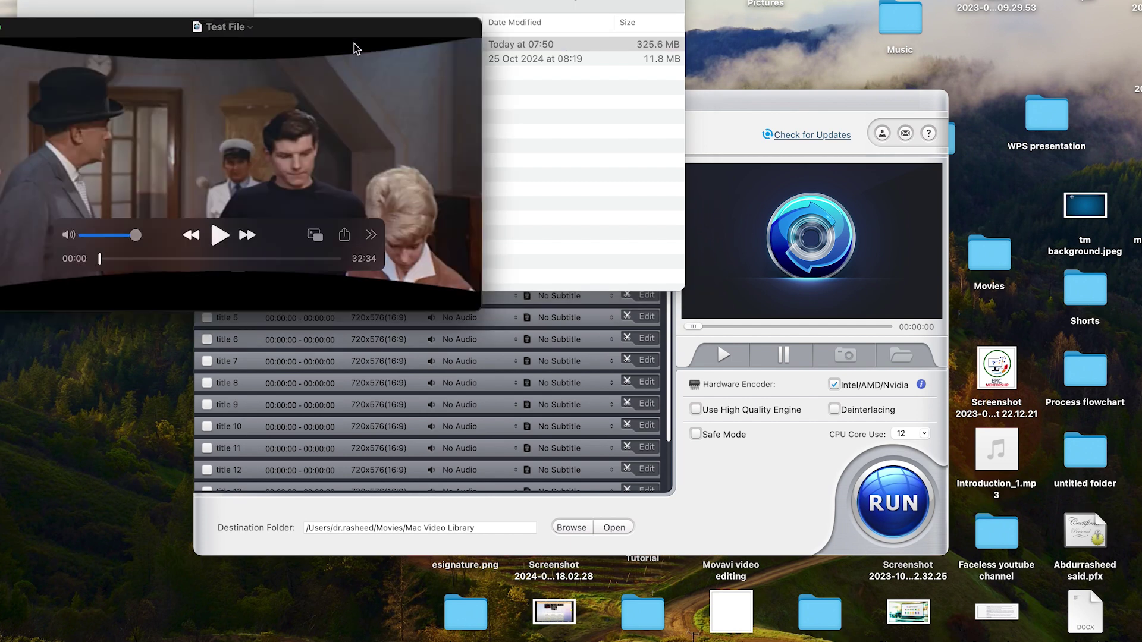
Step: Play the rip briefly, pausing at 00:03, then return to MacX DVD Ripper Pro
click(219, 237)
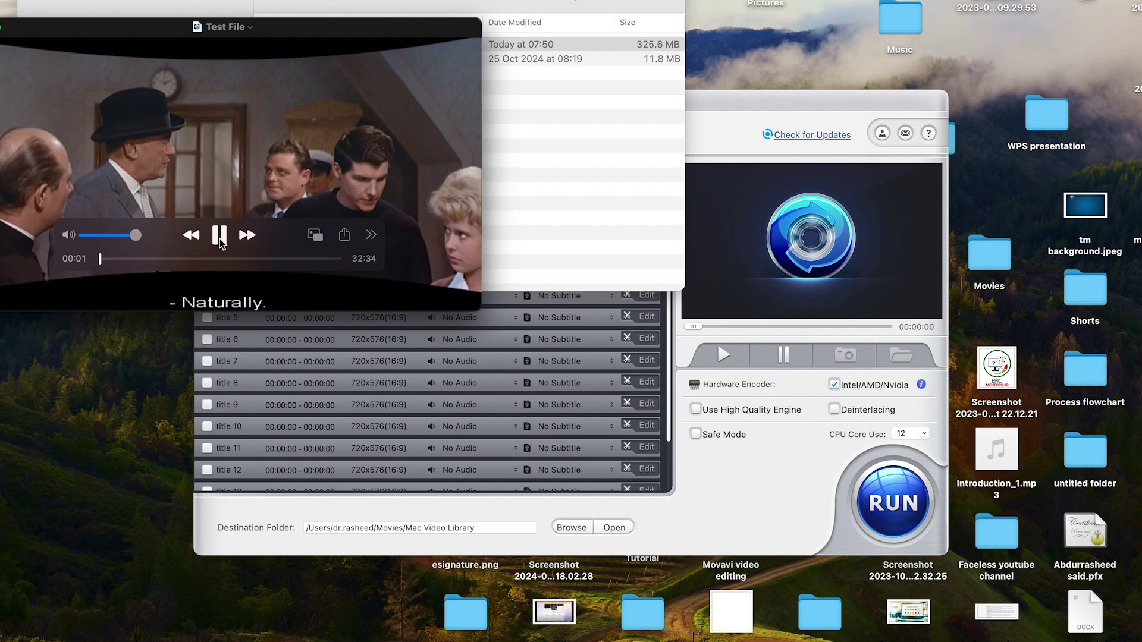
click(219, 238)
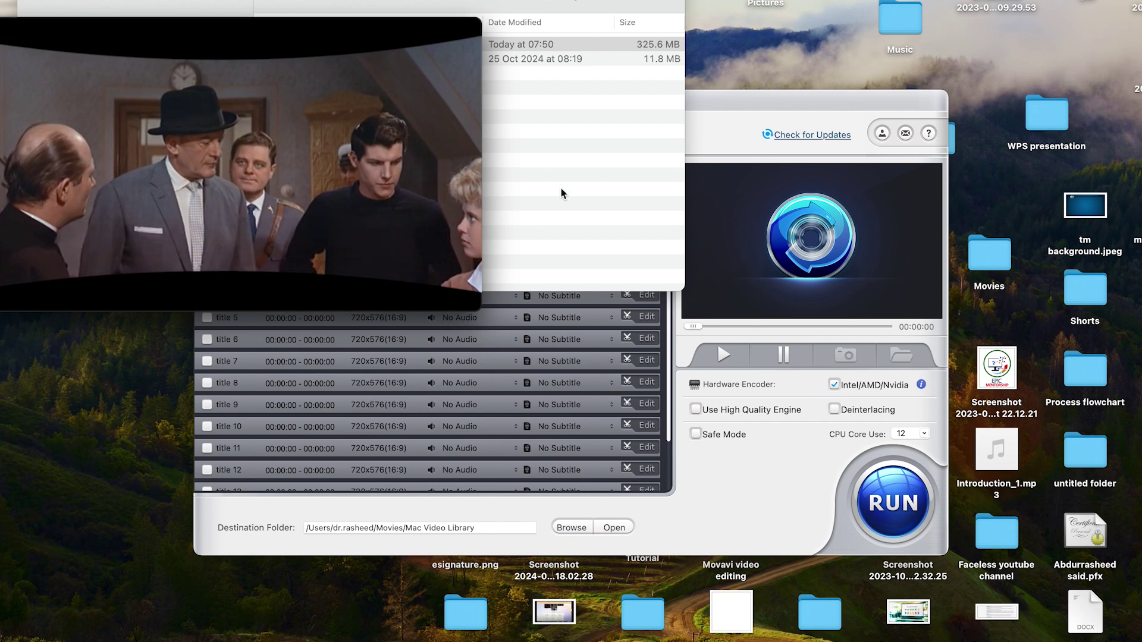
click(710, 119)
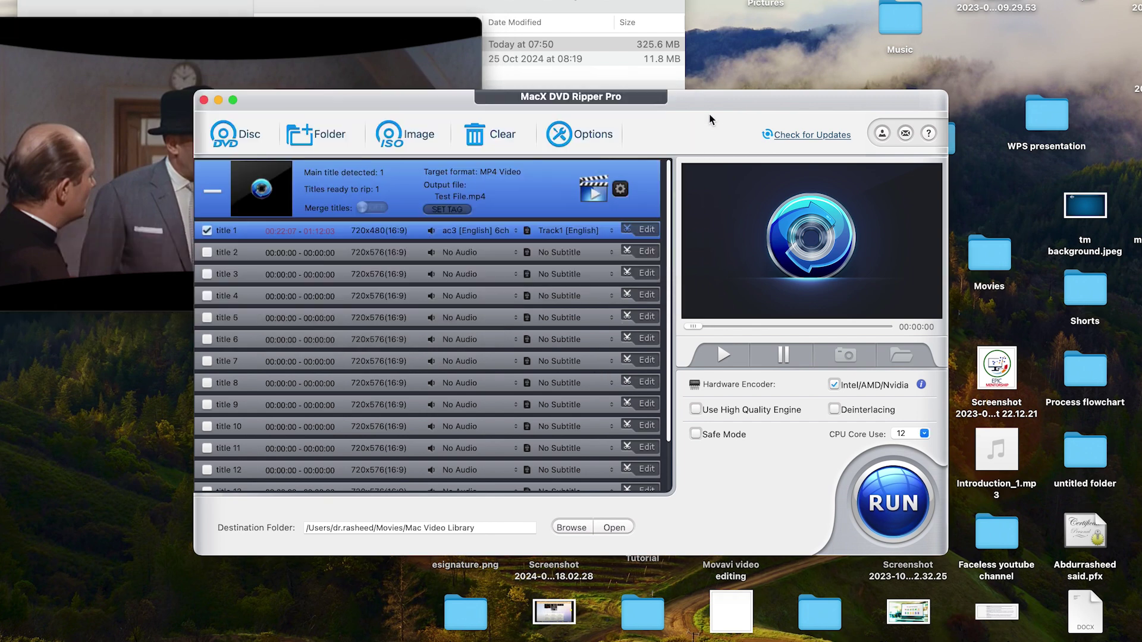